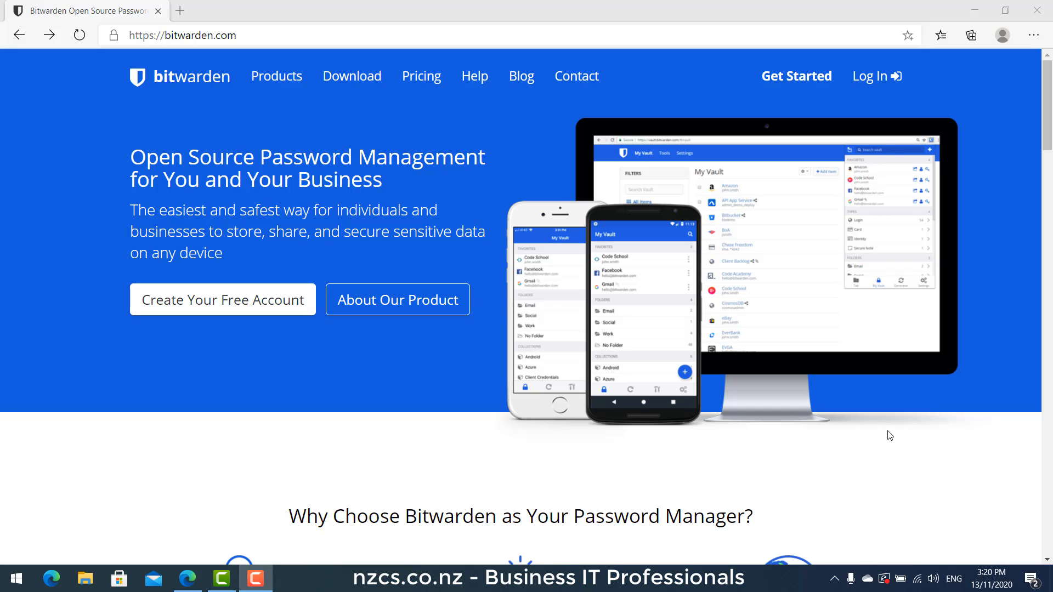
# Open the free-account registration form and enter the e-mail address, name and master password.
pyautogui.click(236, 305)
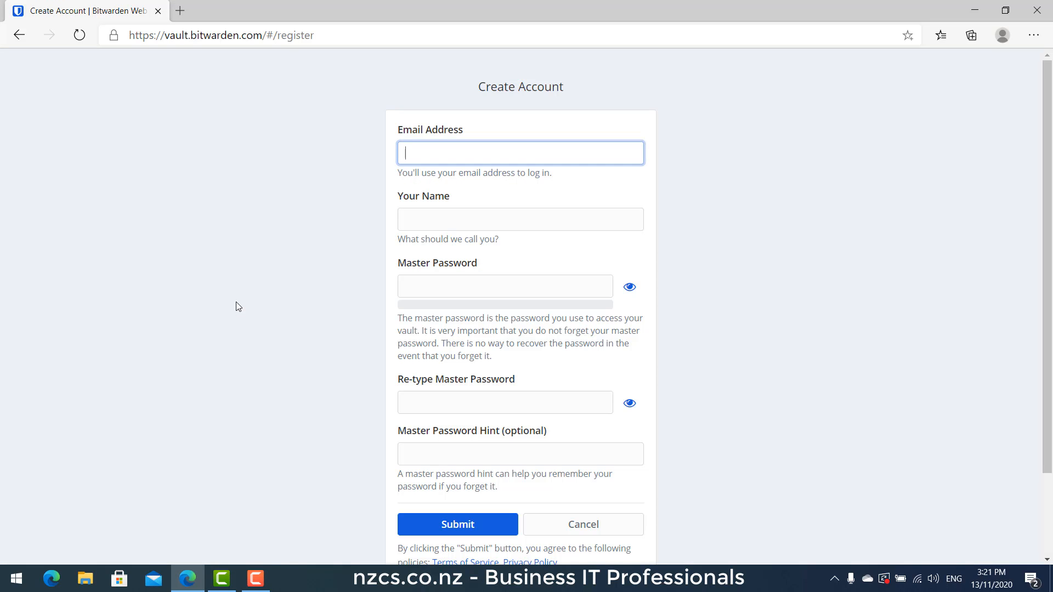
pyautogui.press('Tab')
pyautogui.write('Natasha')
pyautogui.press('Tab')
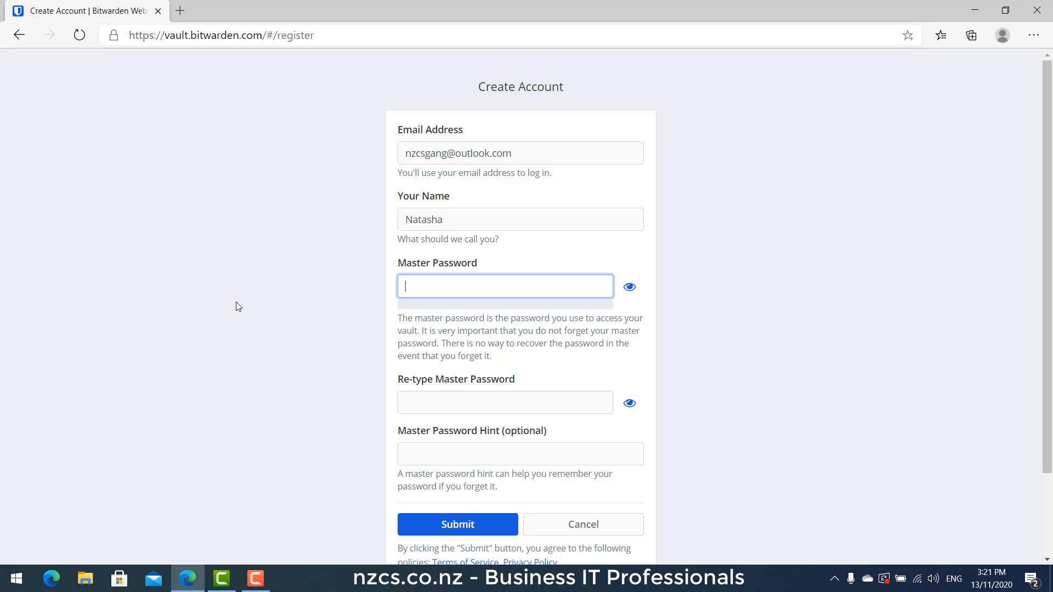
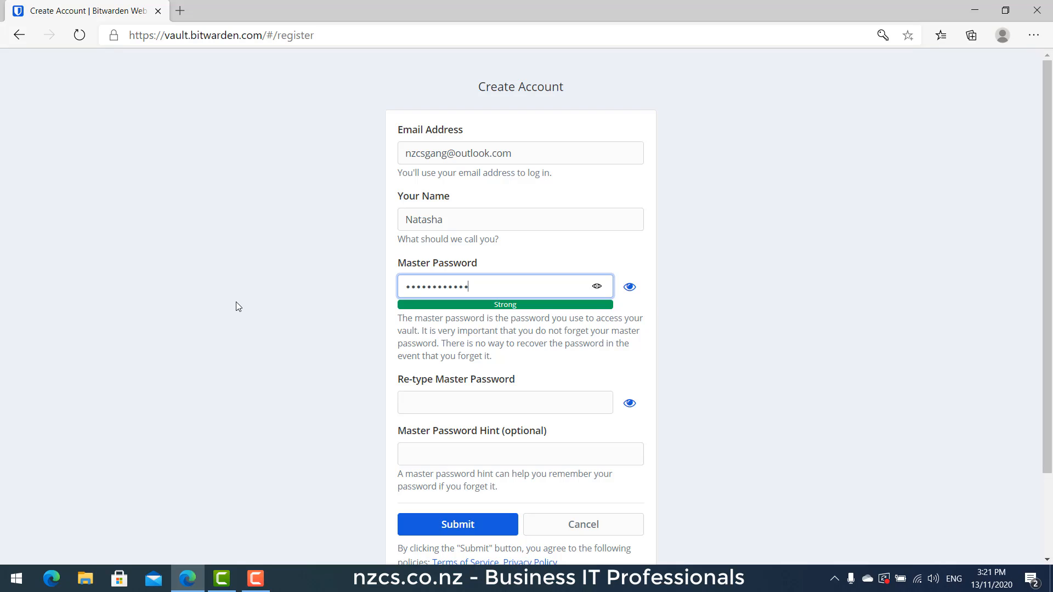
# Re-type the master password, add a password hint, and submit the registration.
pyautogui.click(235, 302)
pyautogui.press('Tab')
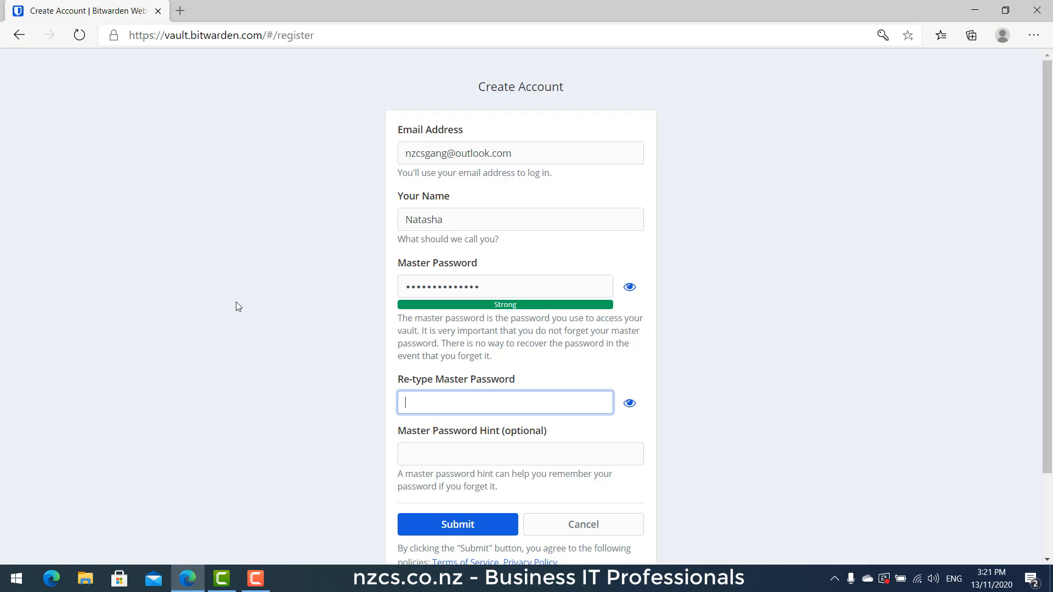
pyautogui.click(461, 455)
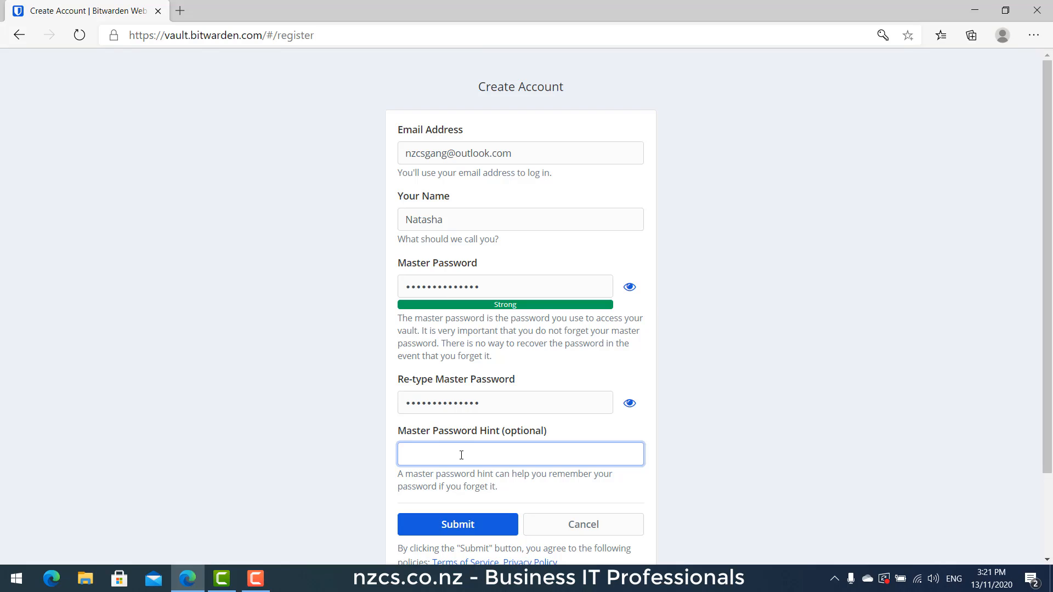
pyautogui.write('no')
pyautogui.scroll(-3, 578, 472)
pyautogui.click(485, 420)
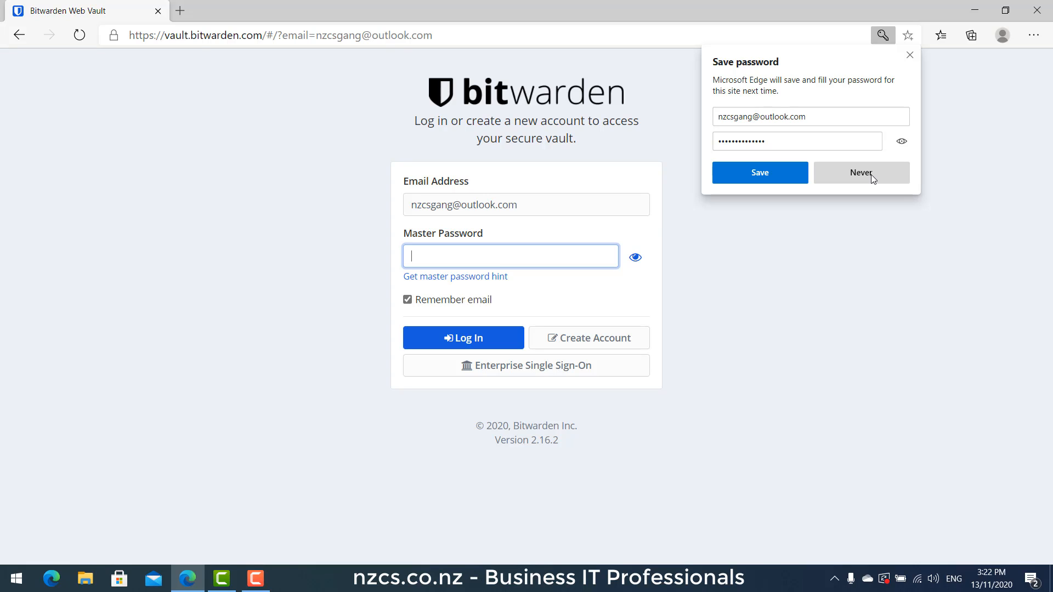
# Decline Edge's password saving, log in with the master password, and request a verification e-mail.
pyautogui.click(871, 174)
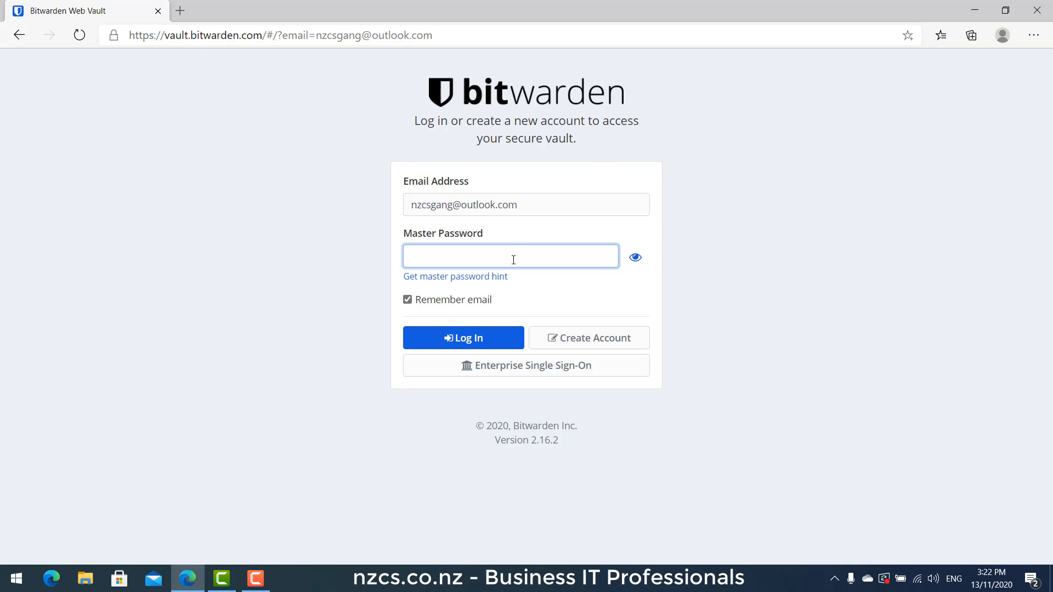
pyautogui.click(473, 335)
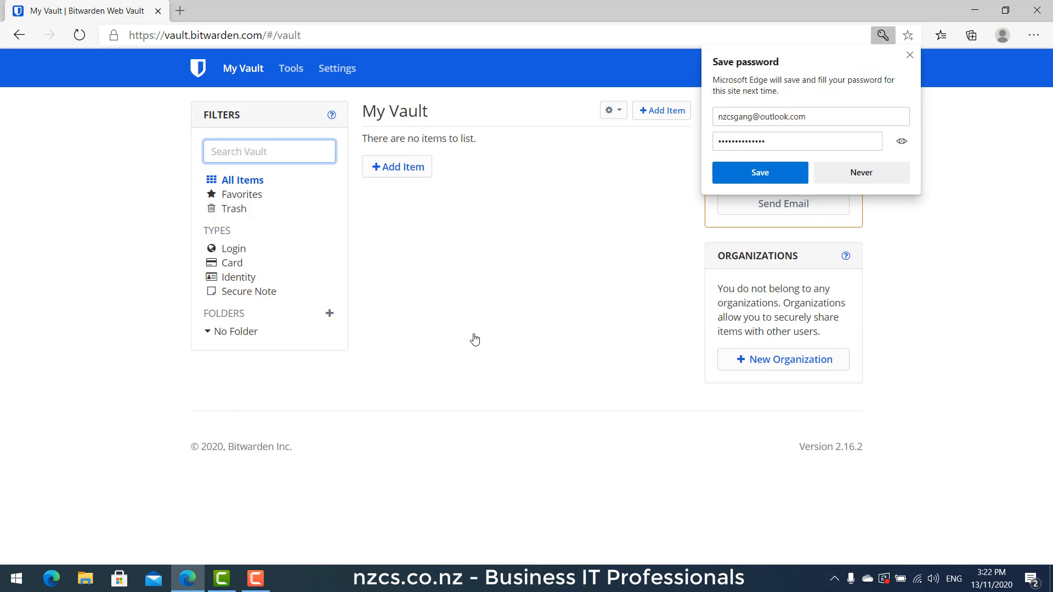
pyautogui.click(887, 174)
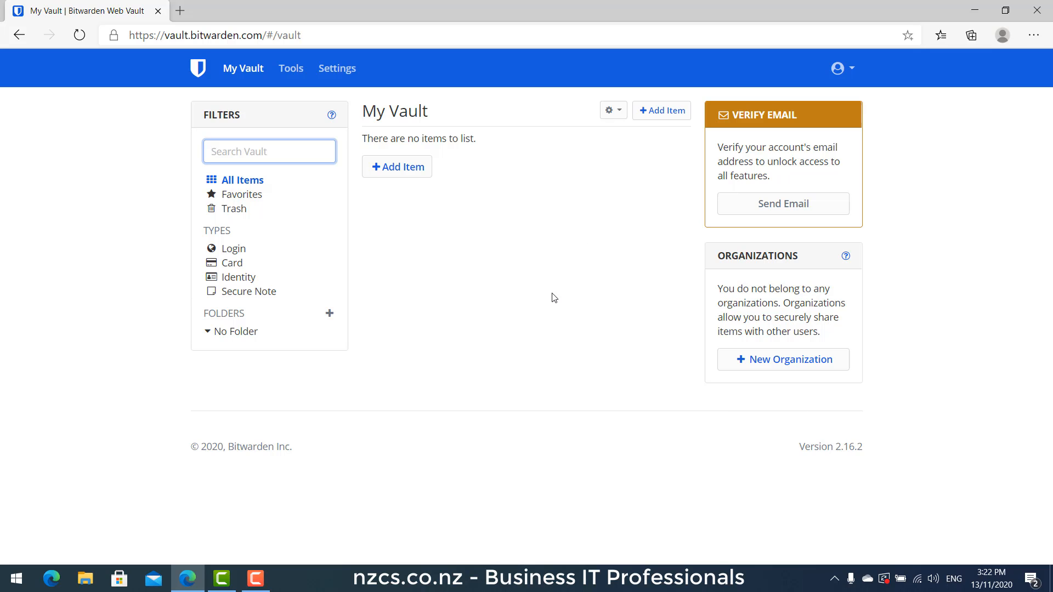
pyautogui.click(774, 208)
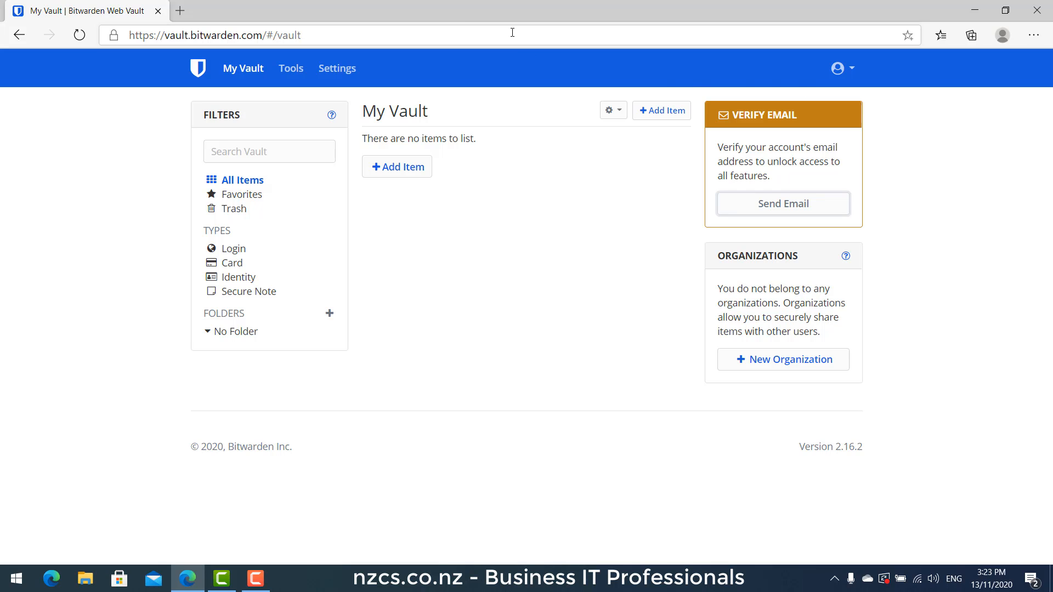
# Go to bitwarden.com in a new tab and open its Download page.
pyautogui.click(181, 11)
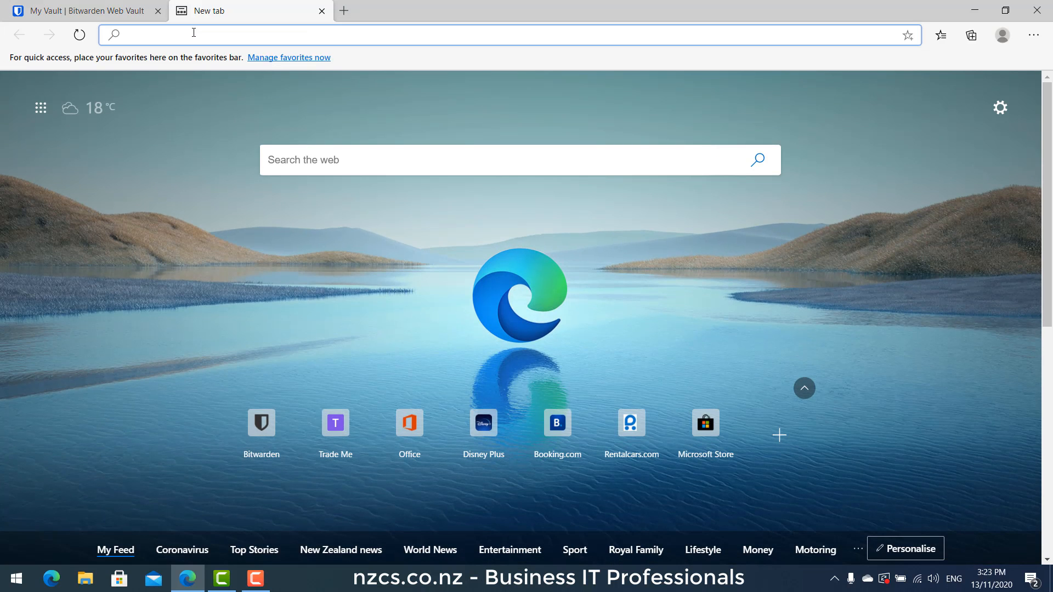
pyautogui.write('bitwarde')
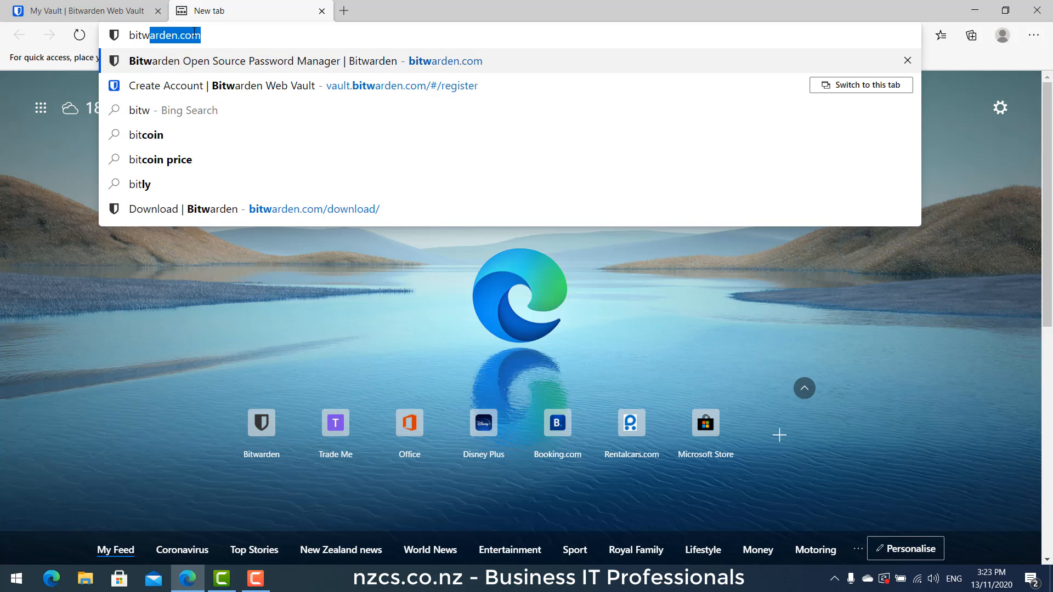
pyautogui.write('n.co')
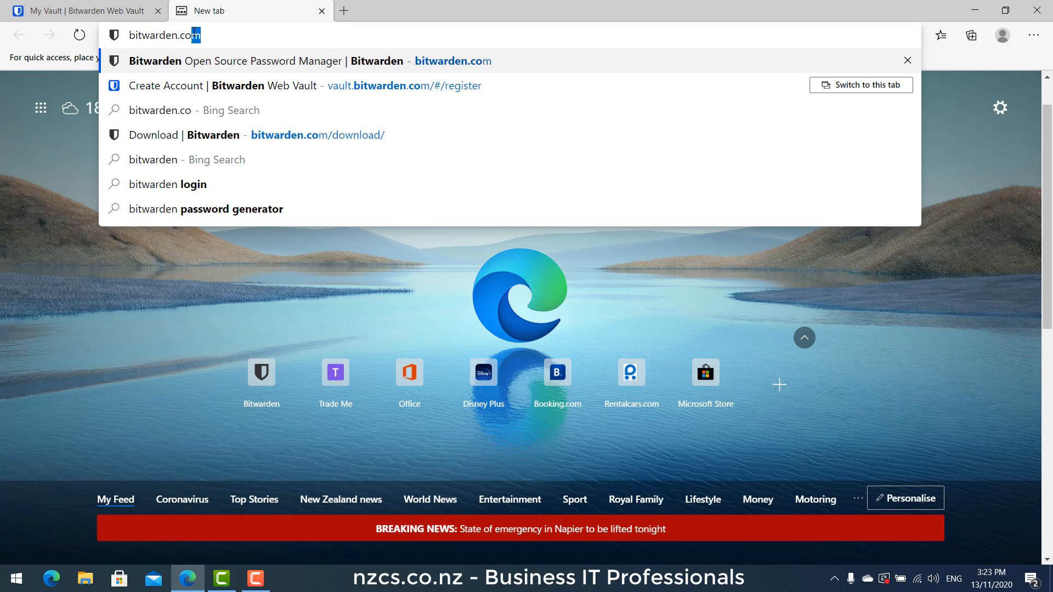
pyautogui.press('Return')
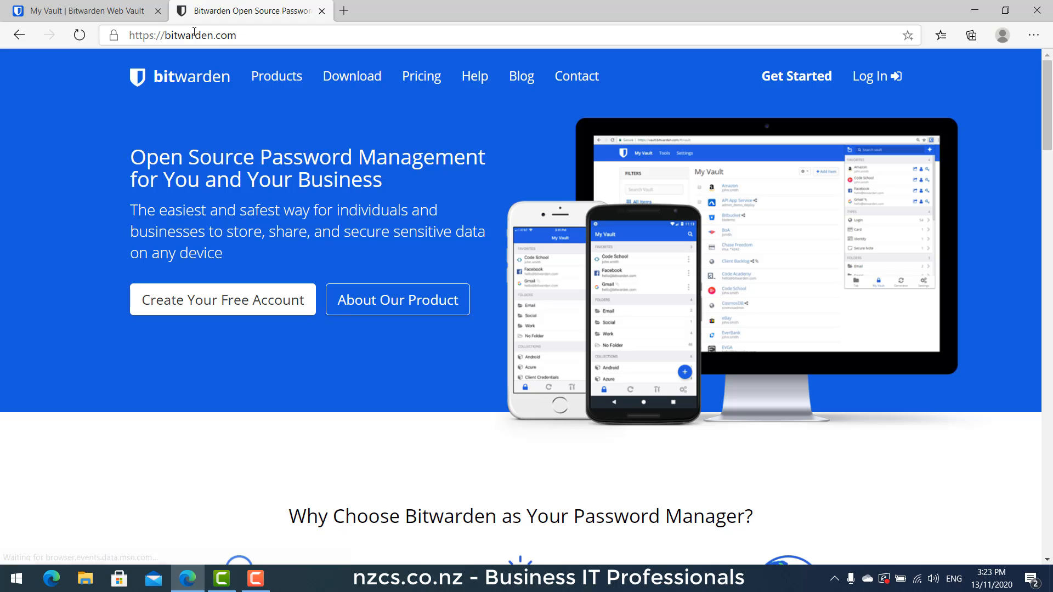
pyautogui.click(352, 78)
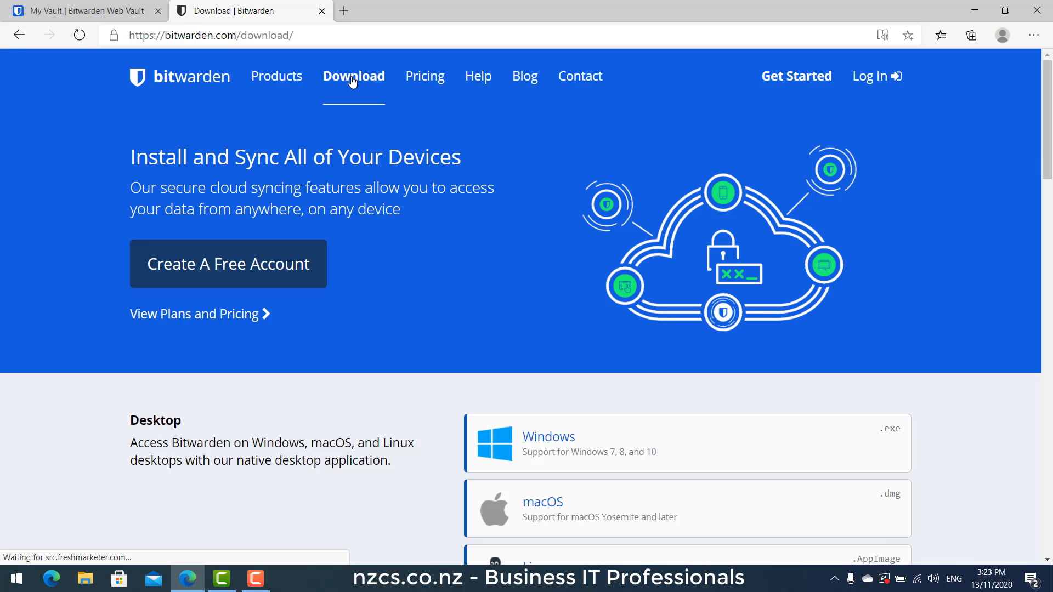
# Scroll through the download page down to the Web Browser extensions section.
pyautogui.scroll(-1, 495, 151)
pyautogui.scroll(-1, 496, 152)
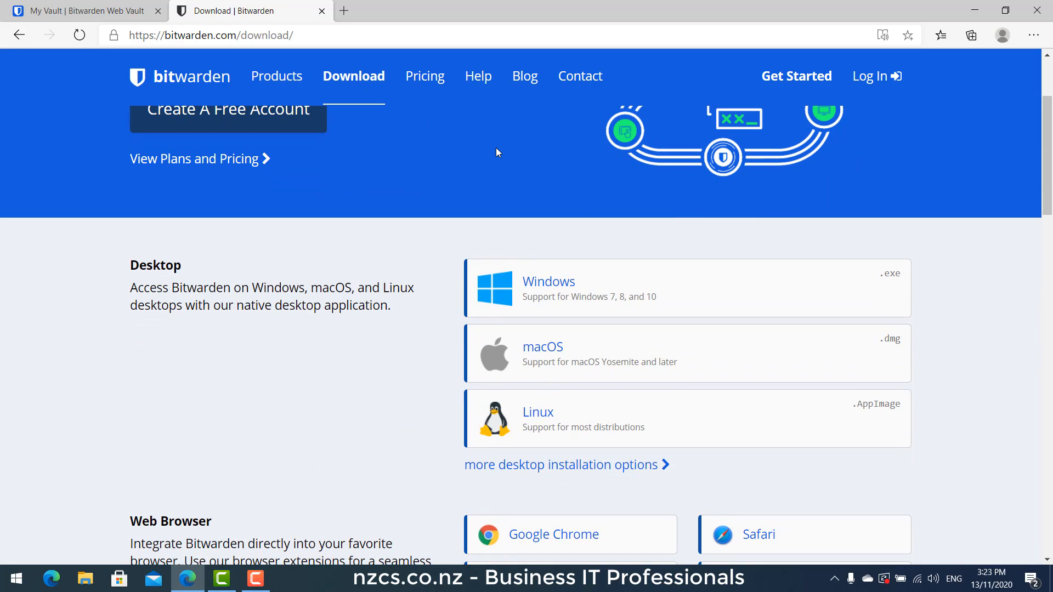
pyautogui.scroll(-3, 497, 152)
pyautogui.scroll(-1, 496, 152)
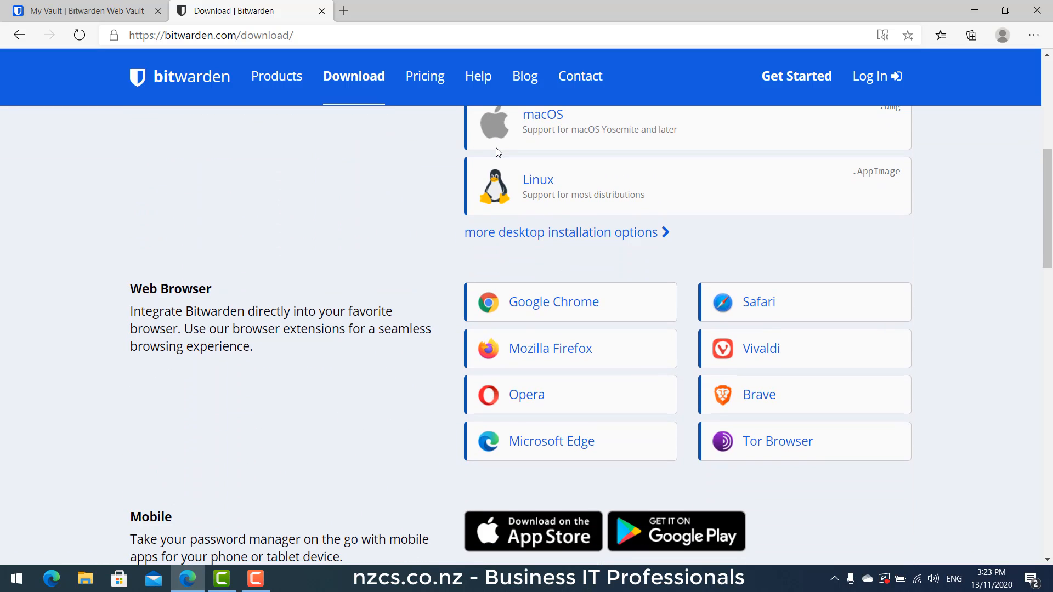
pyautogui.scroll(-1, 497, 152)
pyautogui.scroll(5, 496, 152)
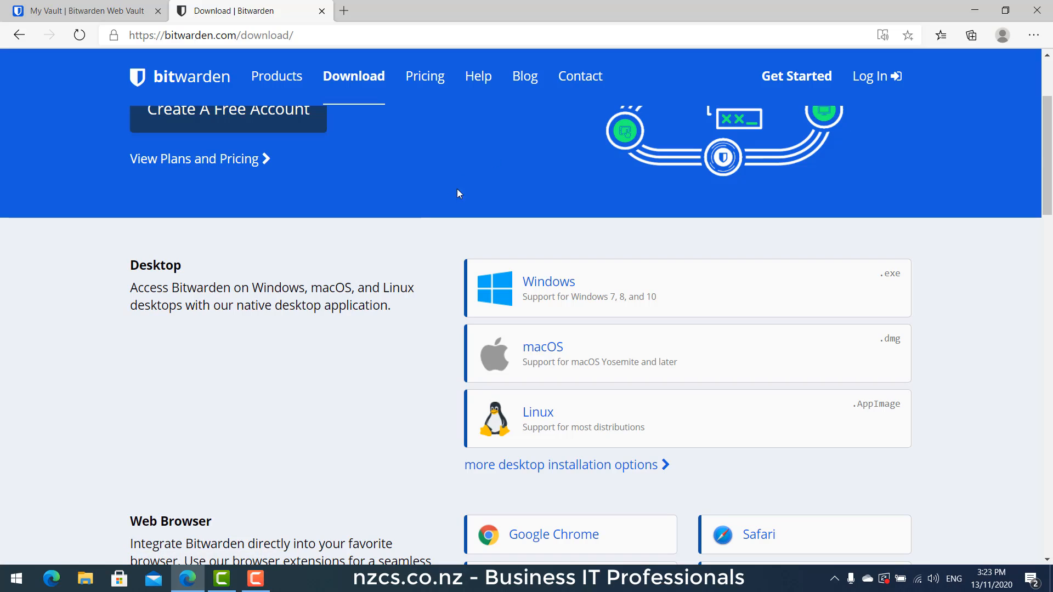
pyautogui.moveTo(131, 287); pyautogui.dragTo(392, 310)
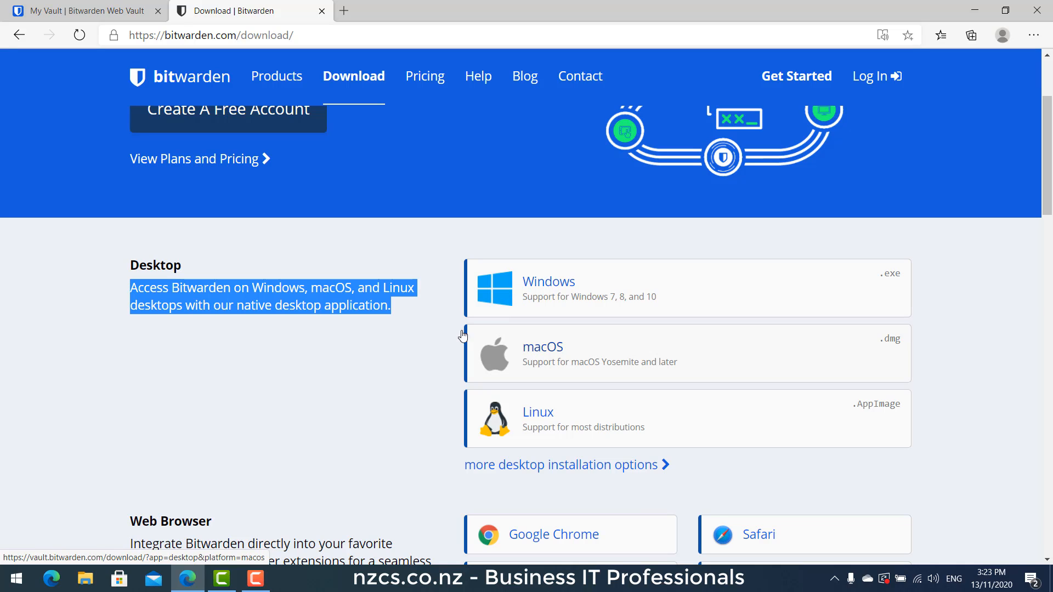
pyautogui.scroll(-4, 325, 370)
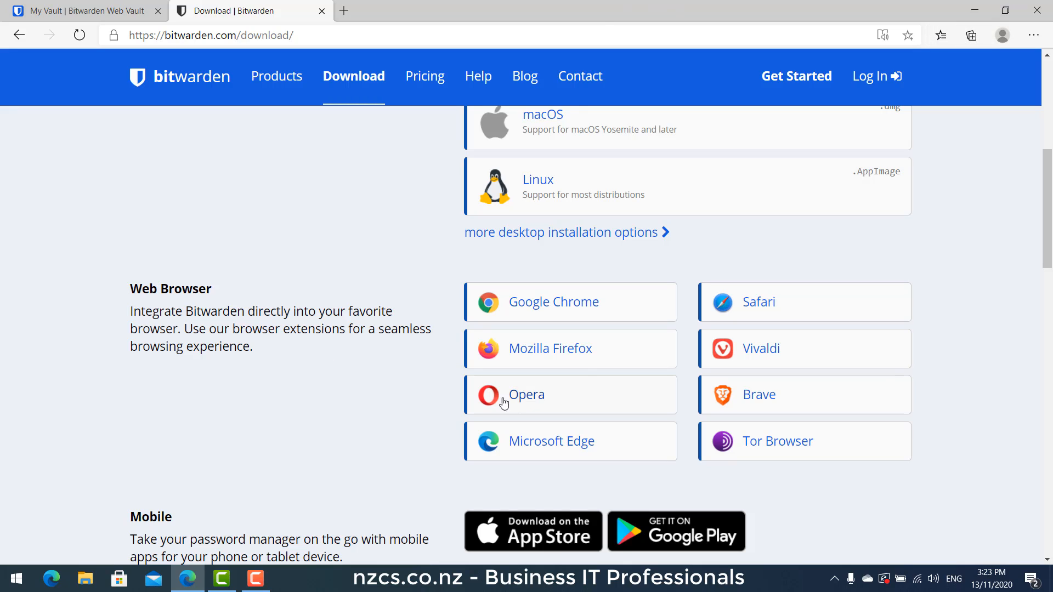
pyautogui.scroll(-3, 351, 353)
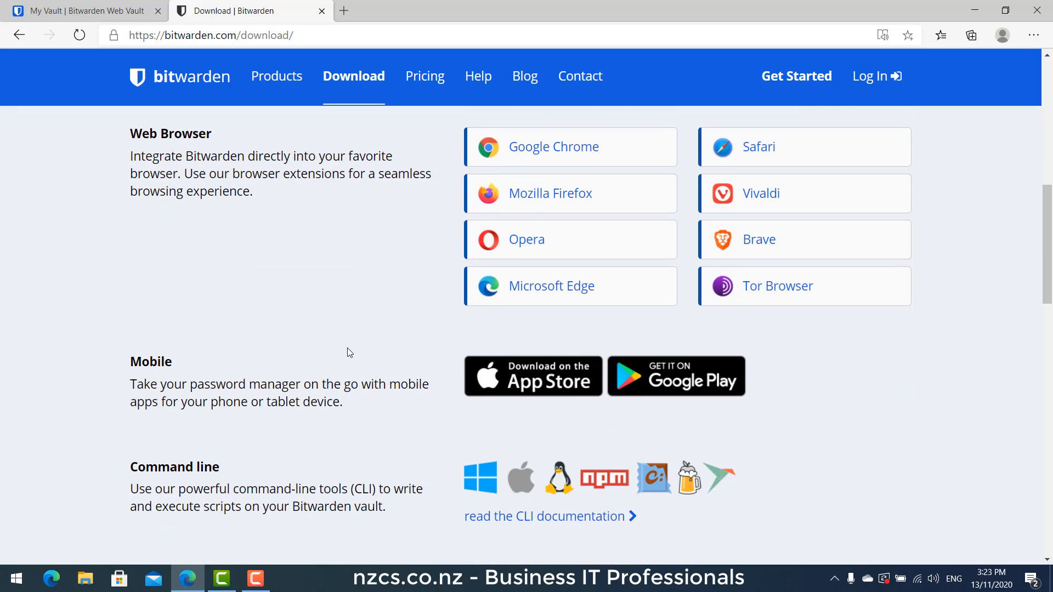
pyautogui.scroll(1, 316, 257)
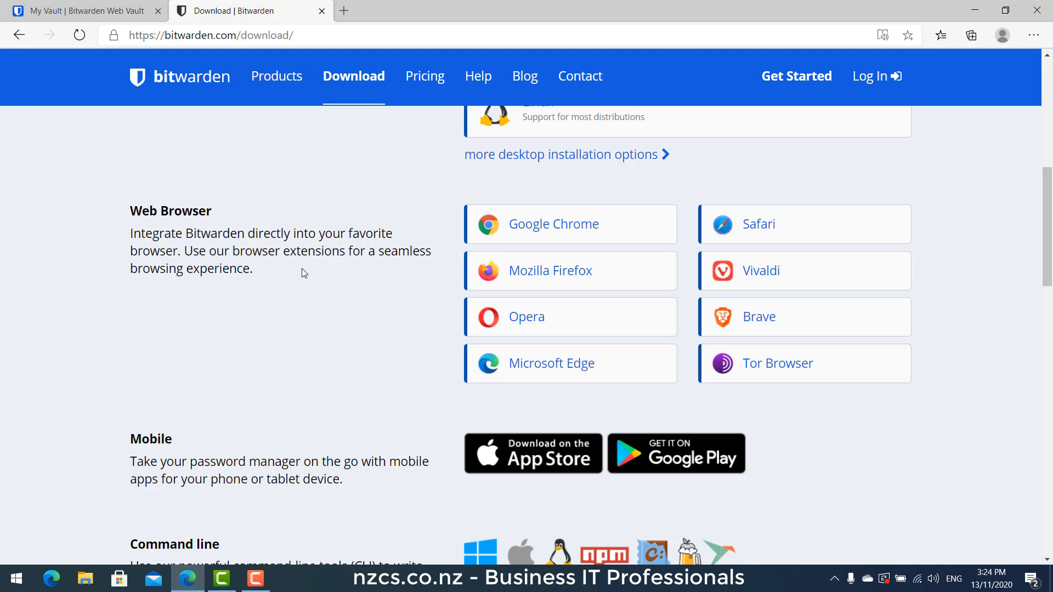
pyautogui.scroll(5, 304, 273)
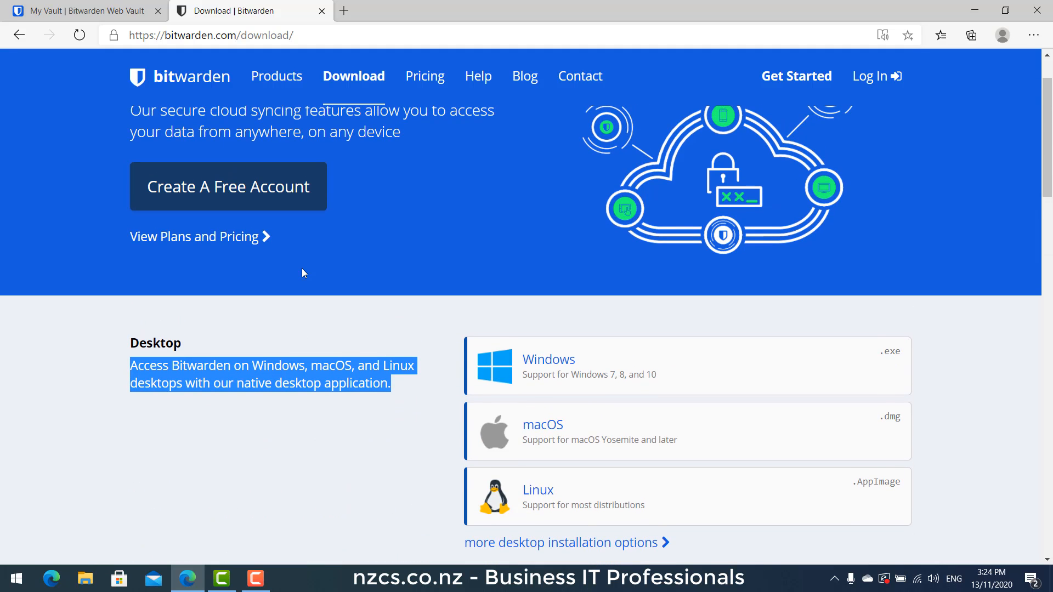
pyautogui.scroll(-1, 304, 272)
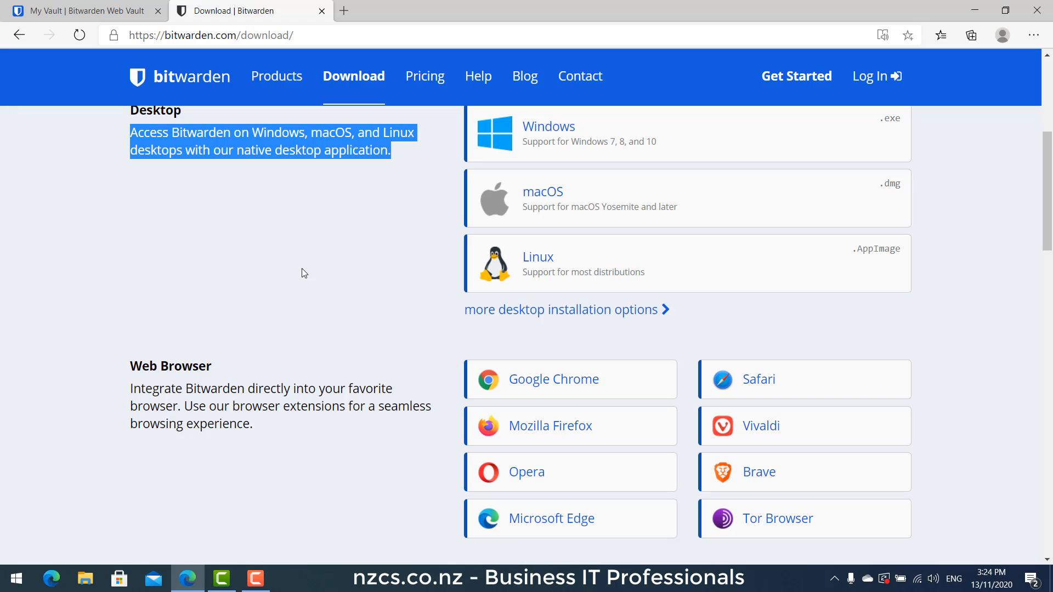
pyautogui.scroll(-1, 305, 273)
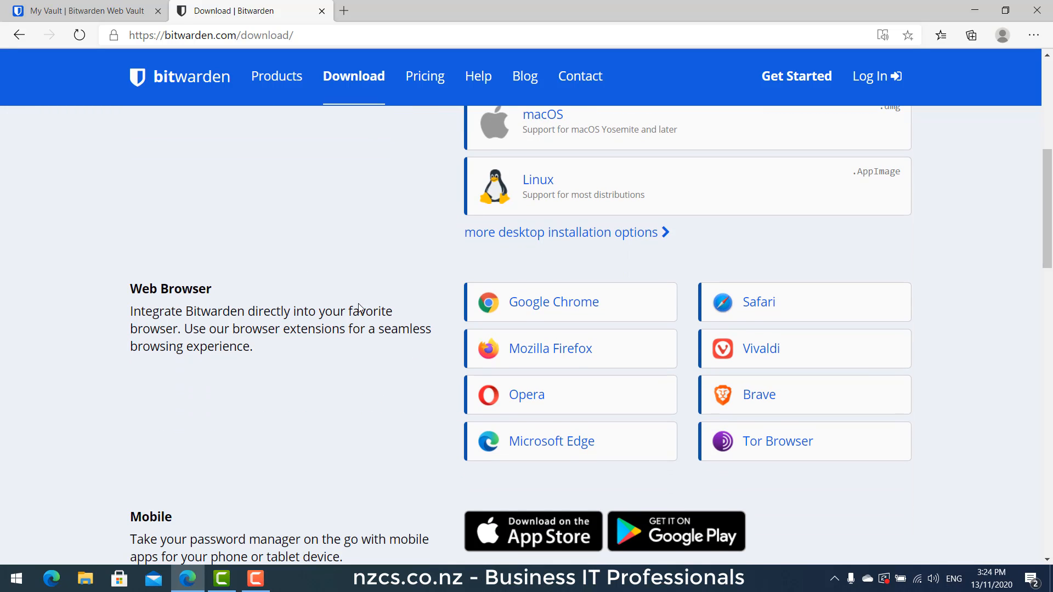
# Add the Bitwarden extension for Microsoft Edge from the Edge Add-ons store.
pyautogui.click(525, 446)
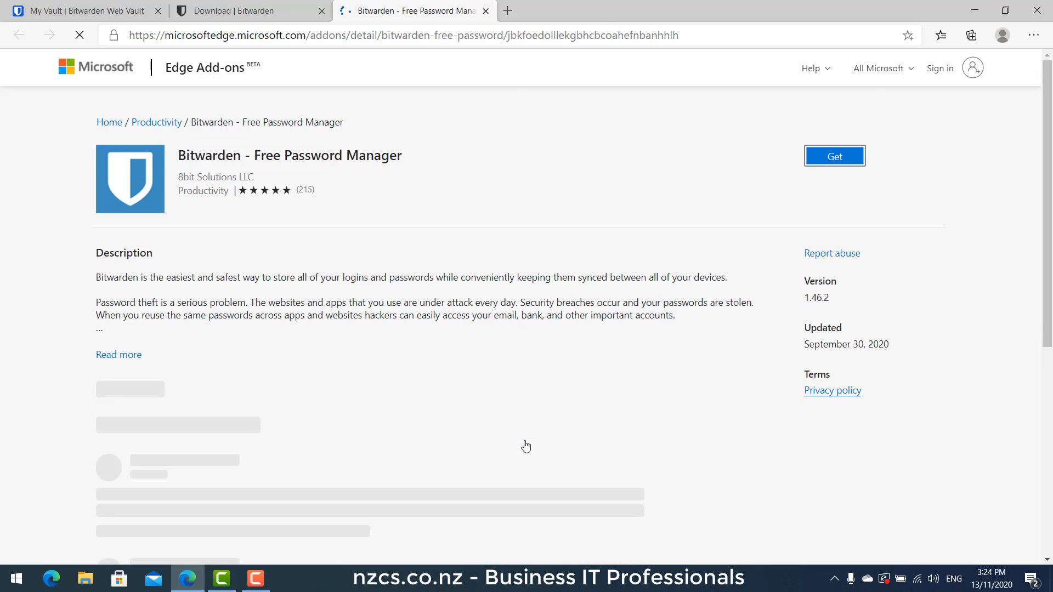
pyautogui.click(832, 158)
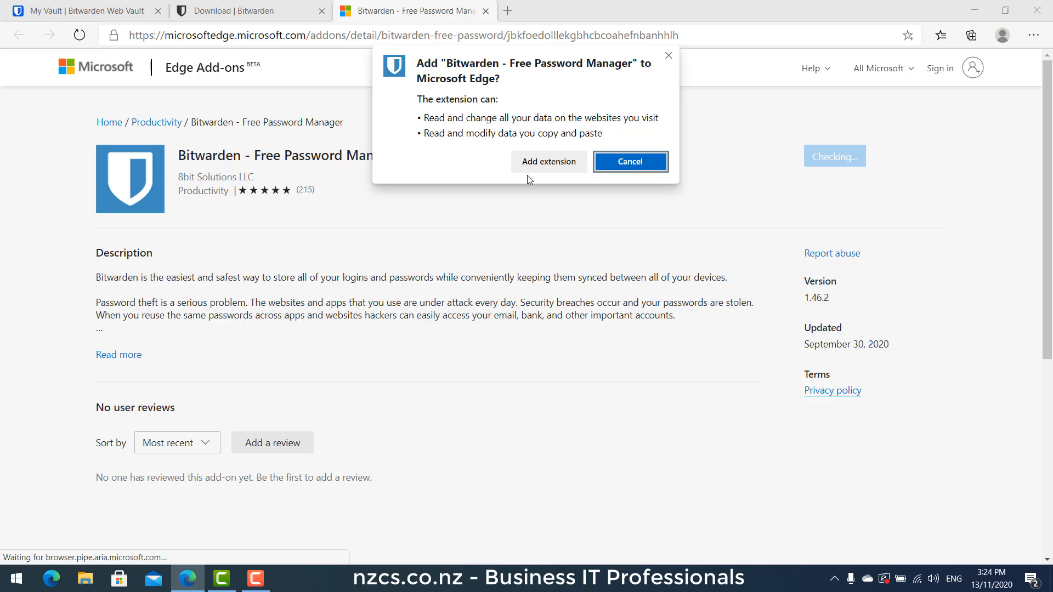
pyautogui.click(544, 161)
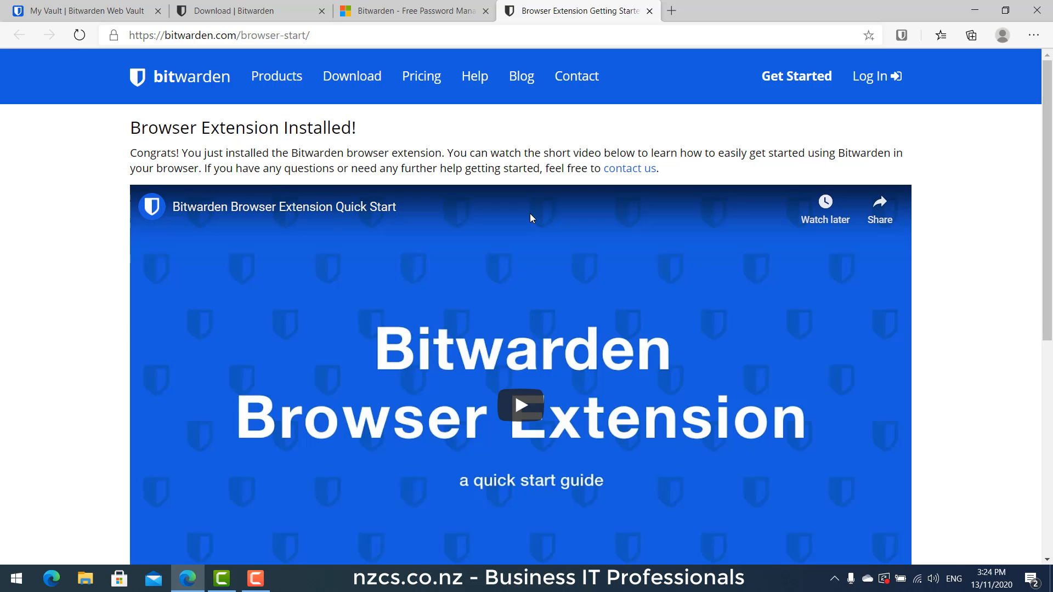
pyautogui.scroll(-3, 643, 221)
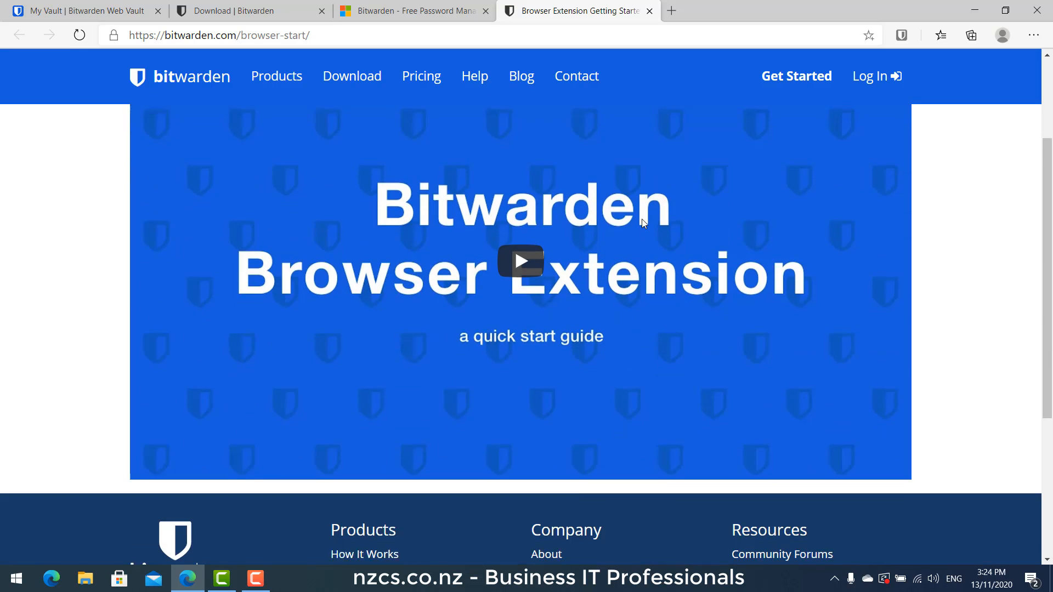
pyautogui.scroll(-2, 642, 220)
pyautogui.scroll(5, 642, 221)
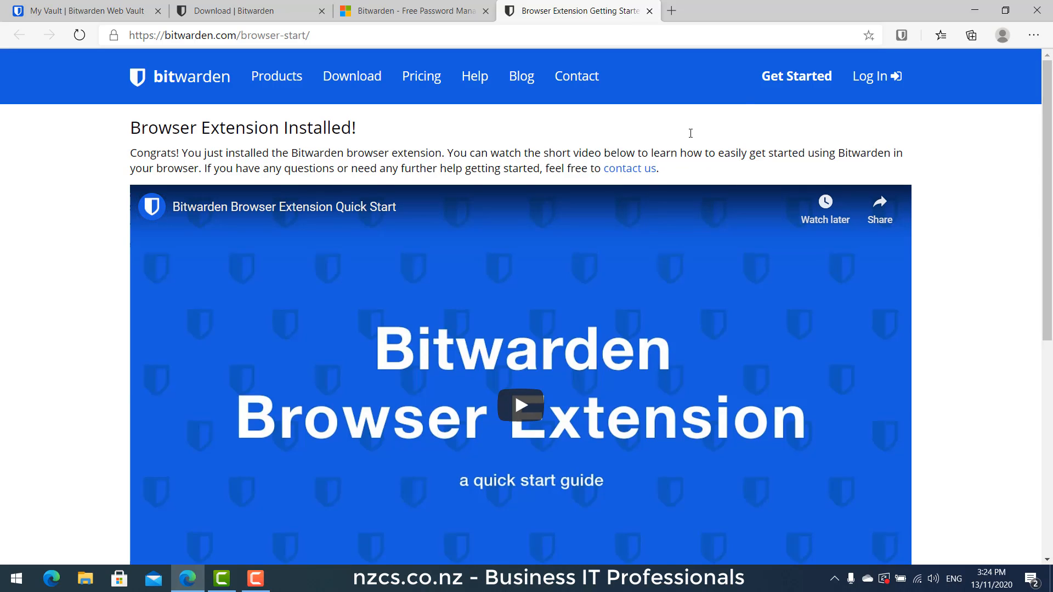
# Log in to the Bitwarden extension with the account e-mail and master password.
pyautogui.click(902, 35)
pyautogui.click(790, 255)
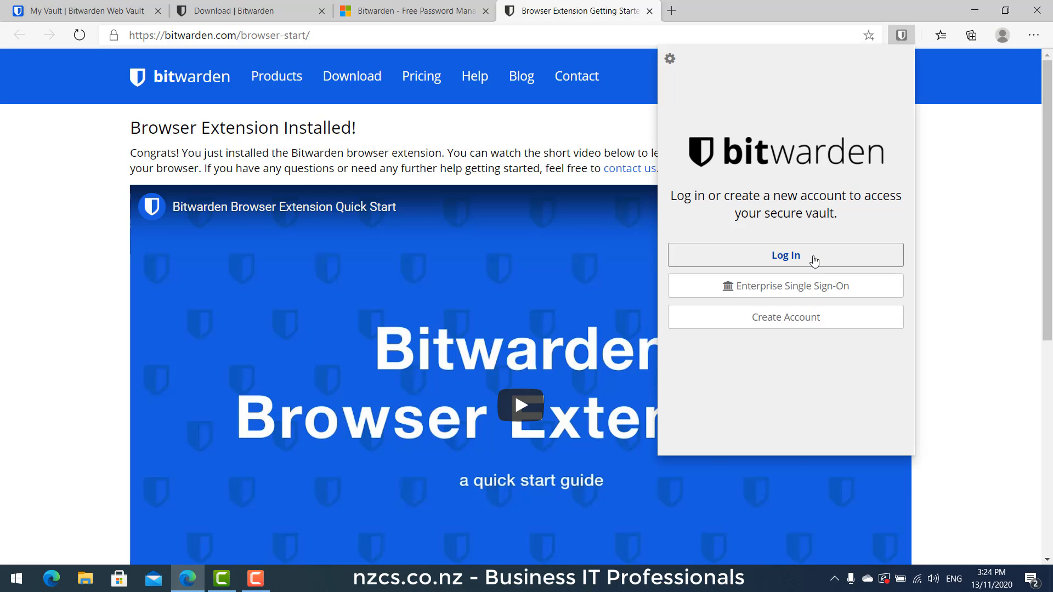
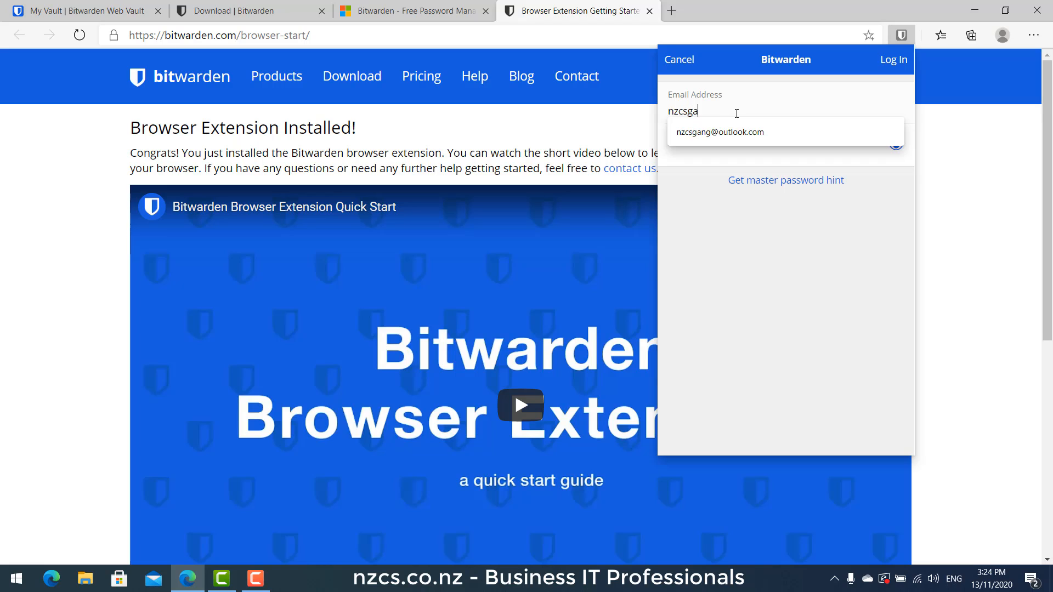
pyautogui.press('Tab')
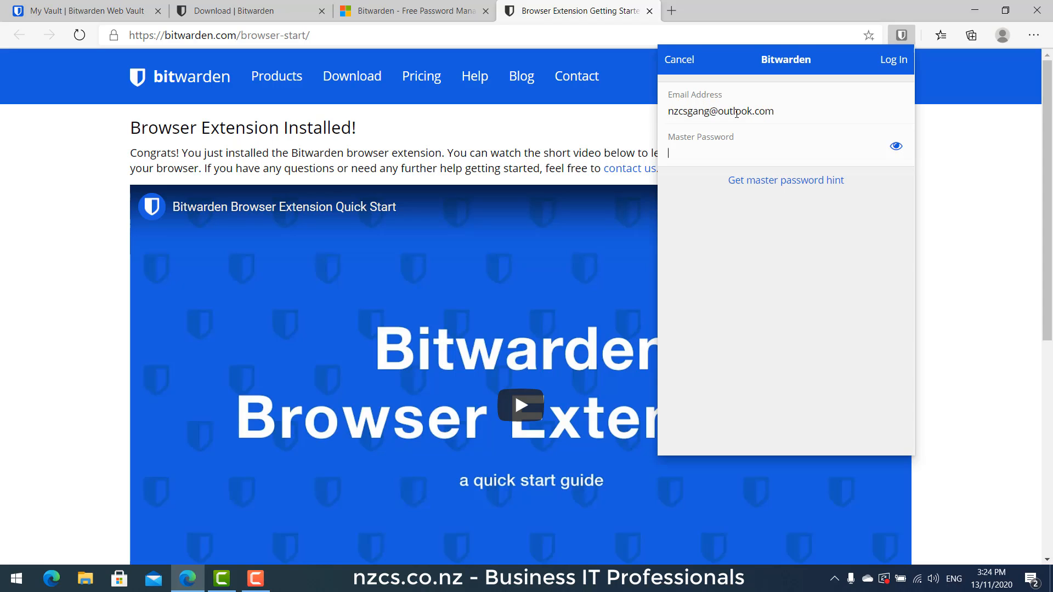
pyautogui.write('**************')
pyautogui.click(898, 64)
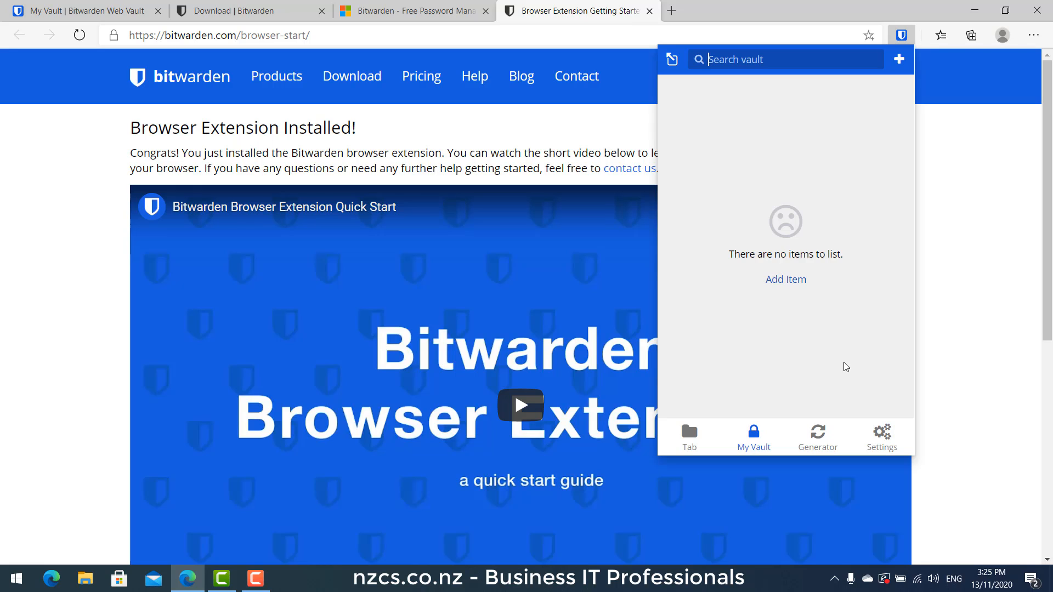
# Check the Tab view for current-page logins, then cancel adding a bitwarden.com login.
pyautogui.click(693, 437)
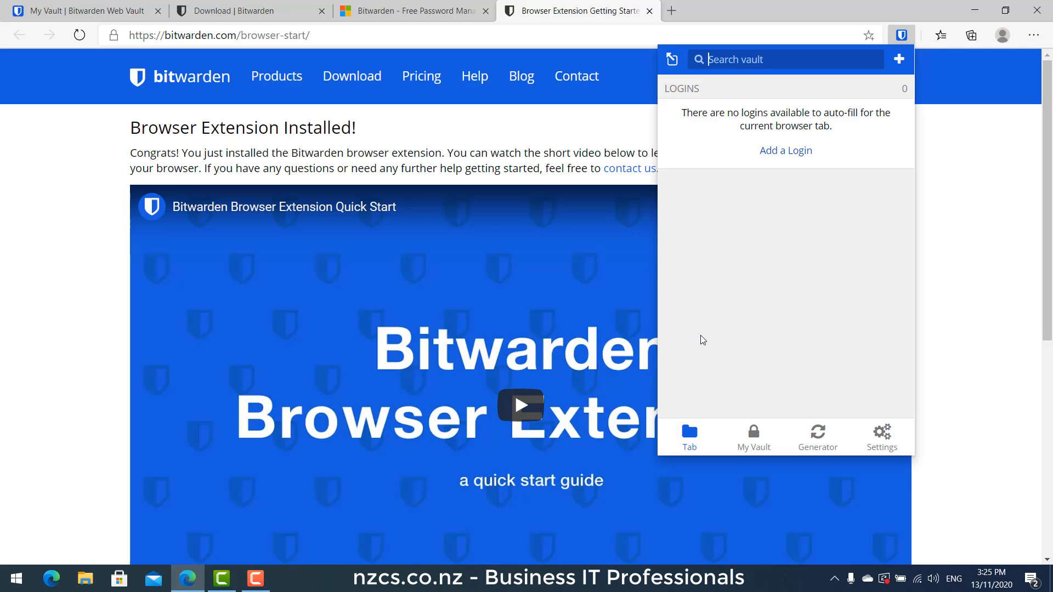
pyautogui.click(798, 152)
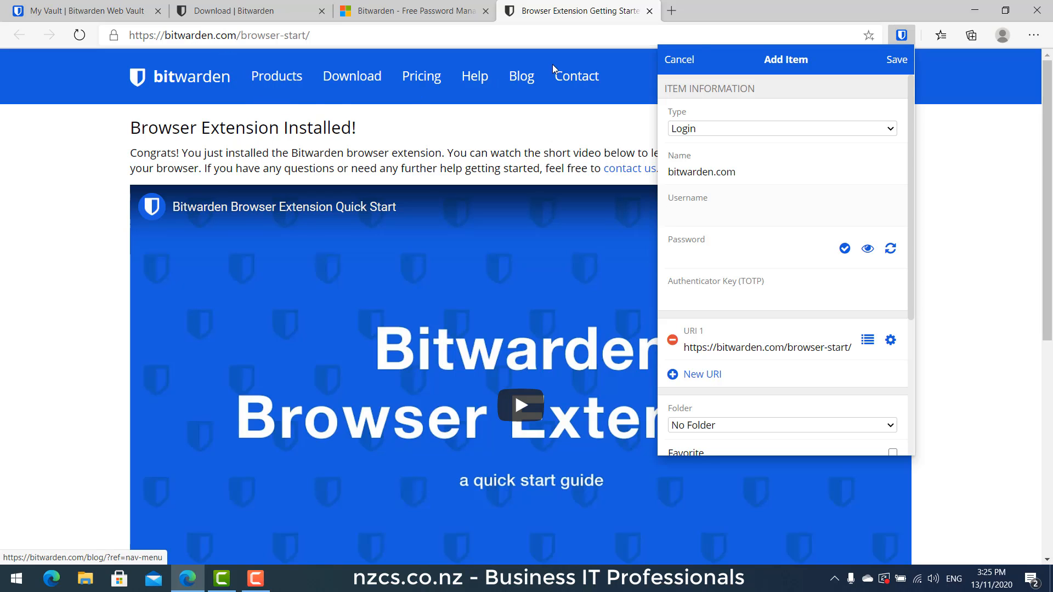
pyautogui.click(678, 60)
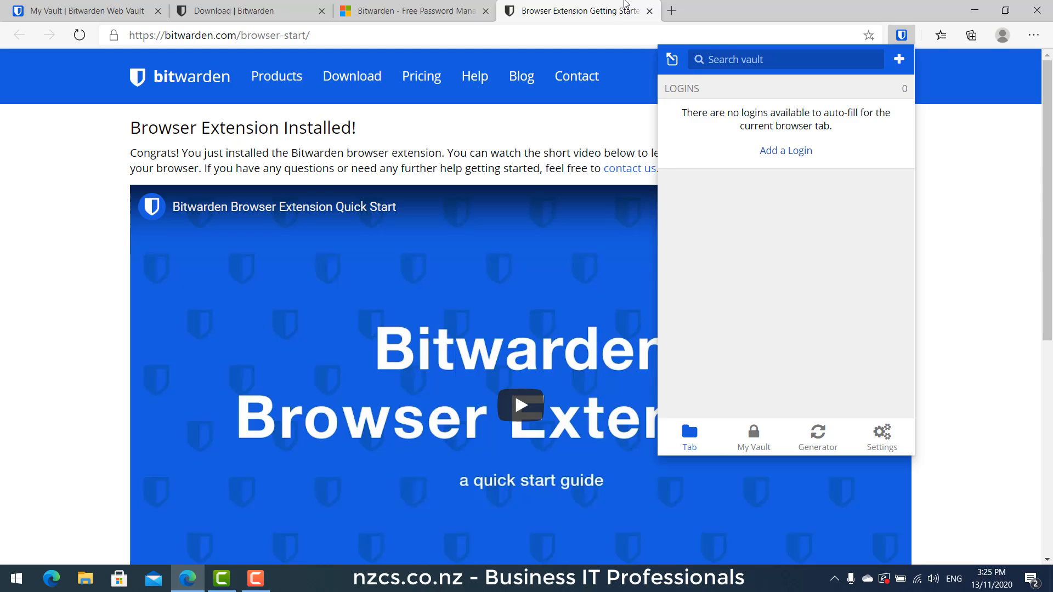
# Search 'facebook' in a new tab, open Facebook's login page, and check Bitwarden's logins there.
pyautogui.click(671, 11)
pyautogui.write('fa')
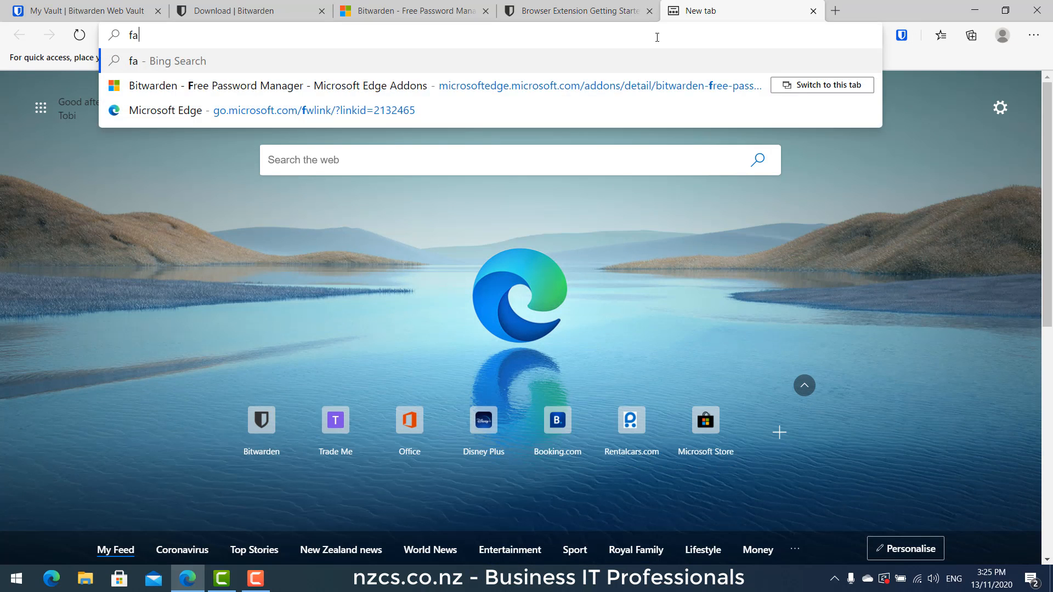
pyautogui.write('cebook')
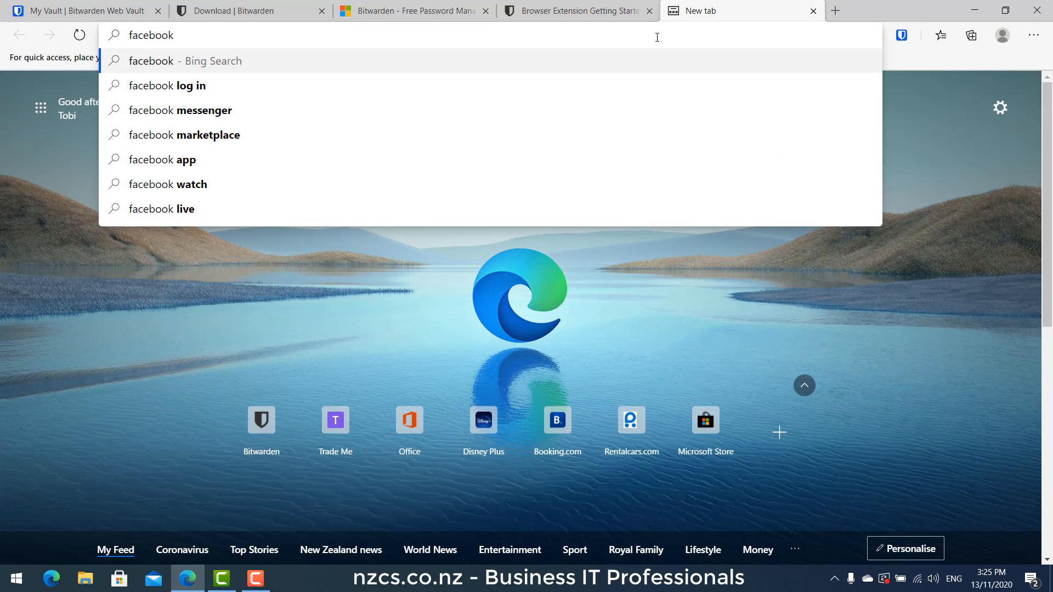
pyautogui.press('Return')
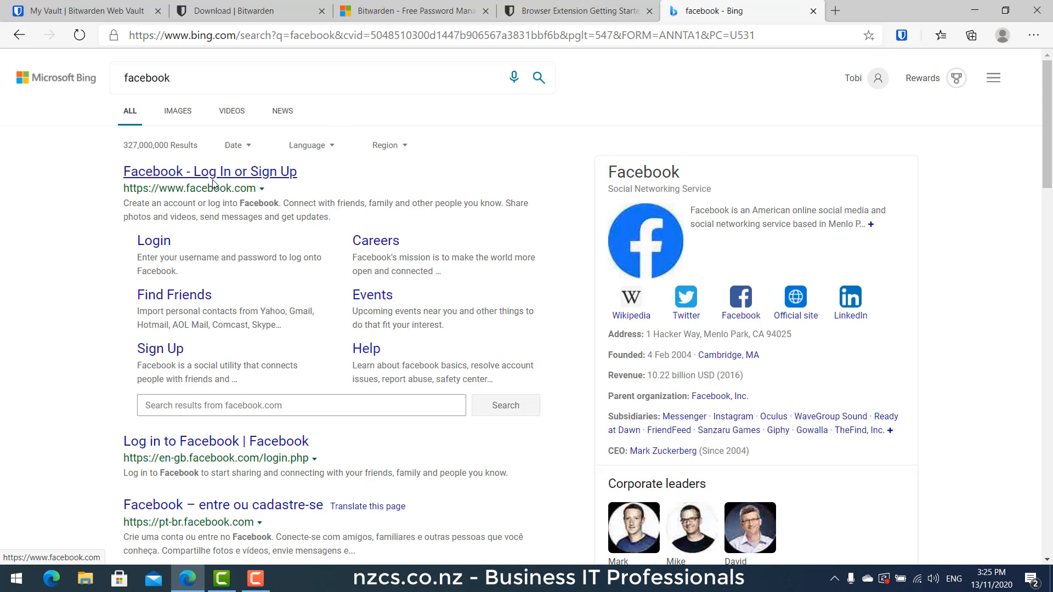
pyautogui.click(219, 173)
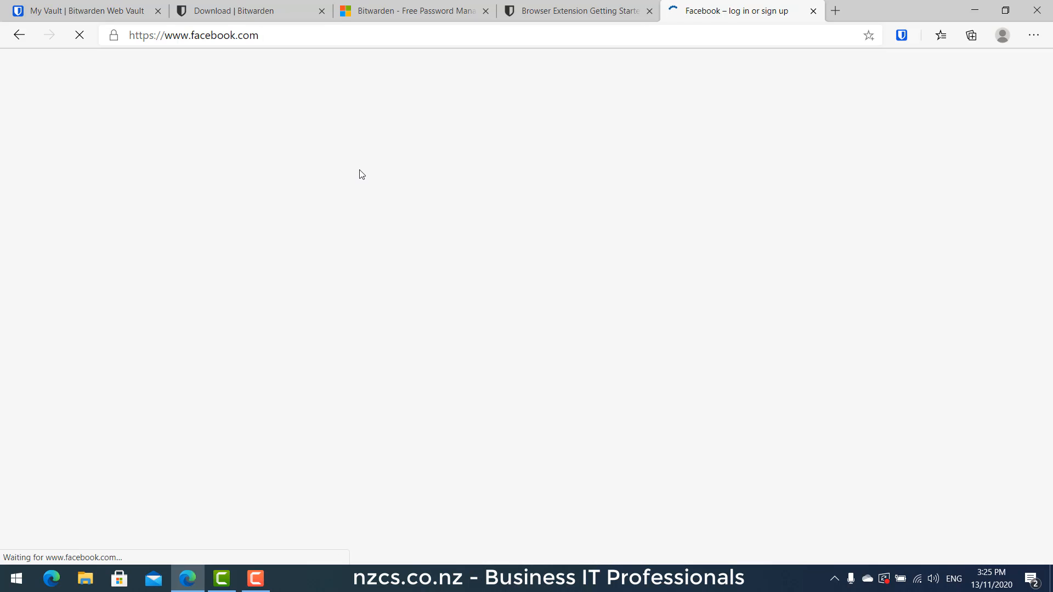
pyautogui.click(901, 36)
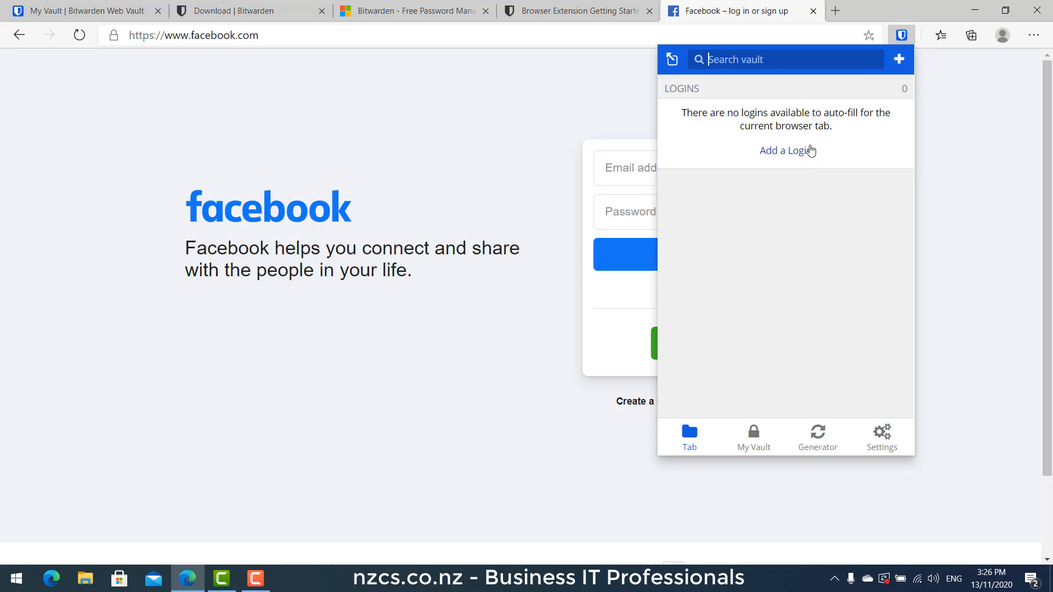
pyautogui.click(901, 57)
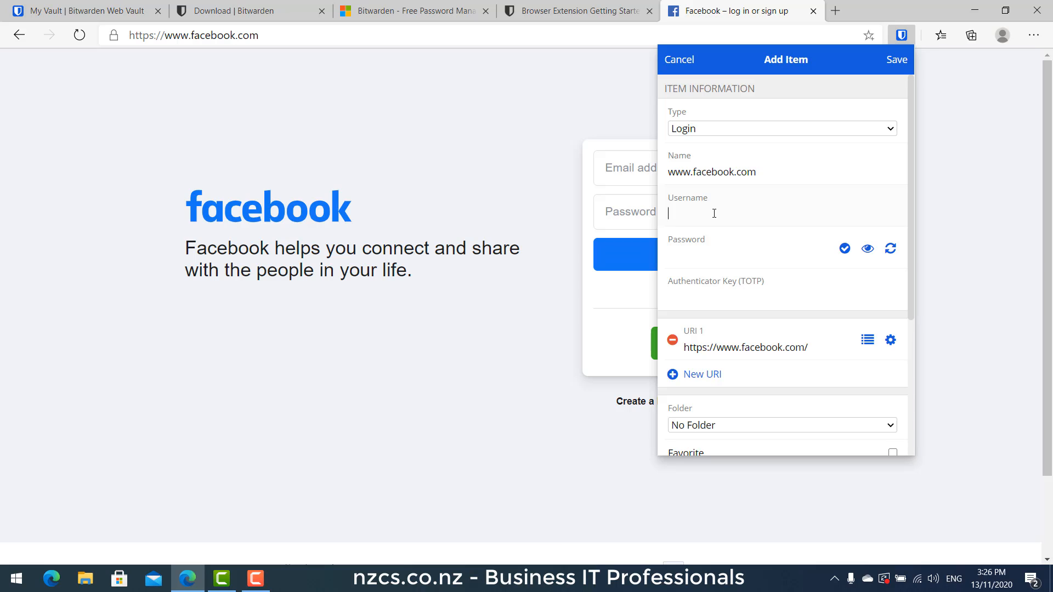
pyautogui.press('Tab')
pyautogui.scroll(-4, 714, 213)
pyautogui.scroll(3, 713, 214)
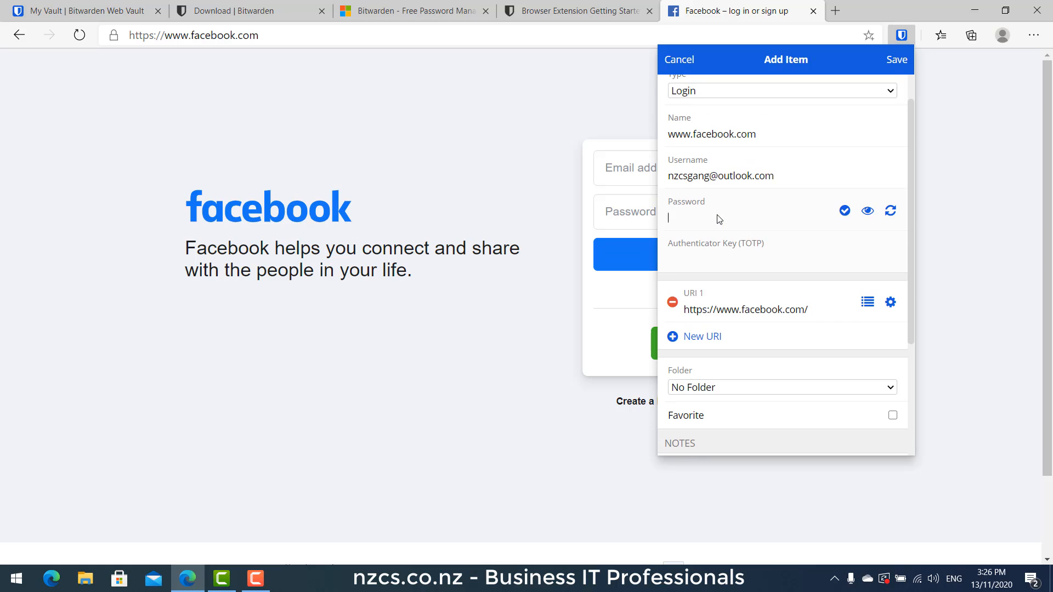
pyautogui.write('•••••••')
pyautogui.click(890, 213)
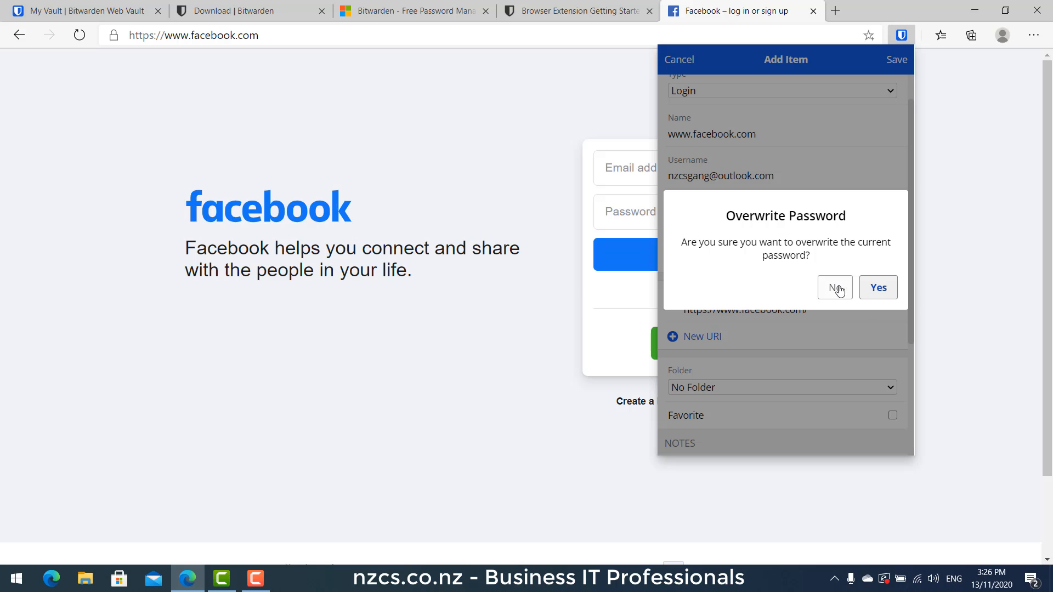
# Replace the password with a generated passphrase using Capitalize and Include Number.
pyautogui.click(878, 288)
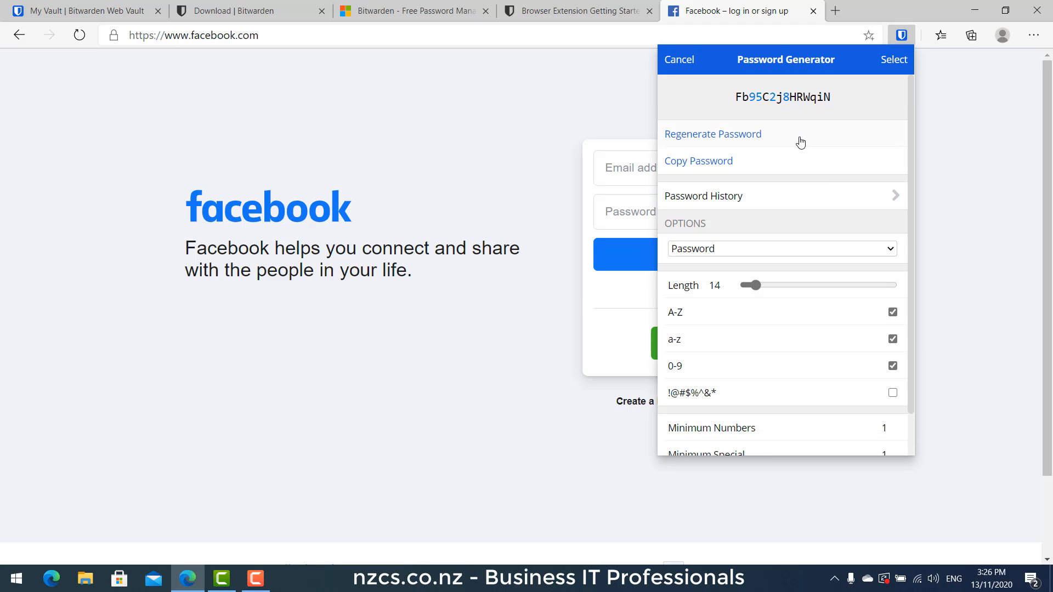
pyautogui.click(892, 250)
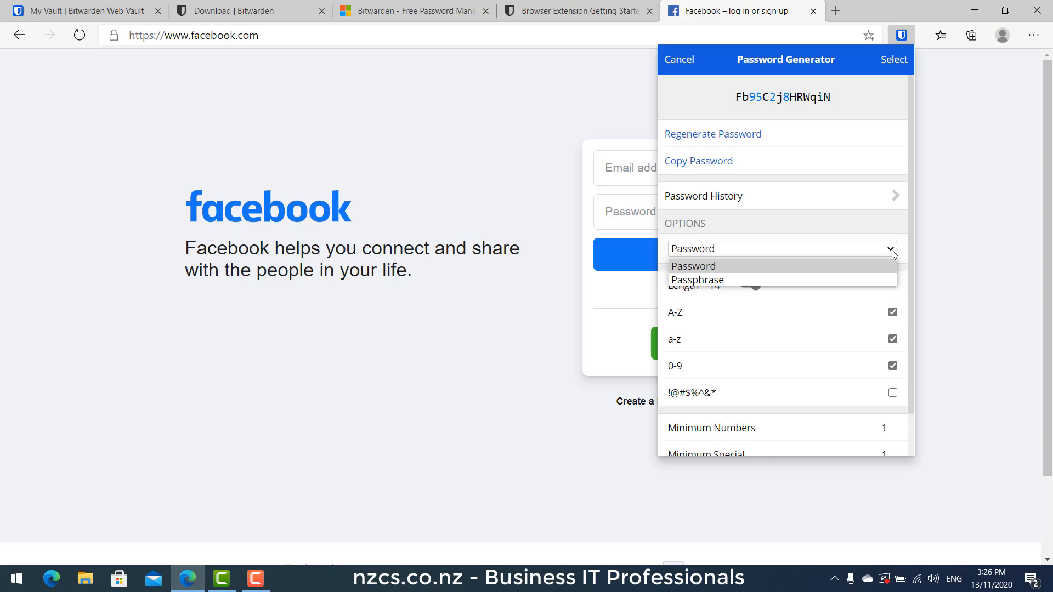
pyautogui.click(880, 280)
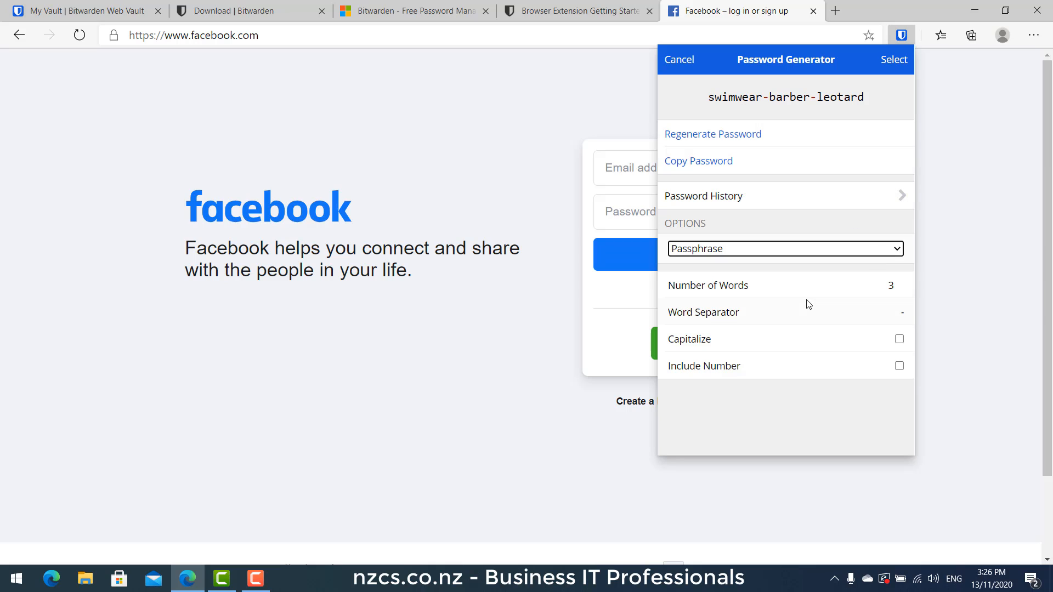
pyautogui.click(899, 338)
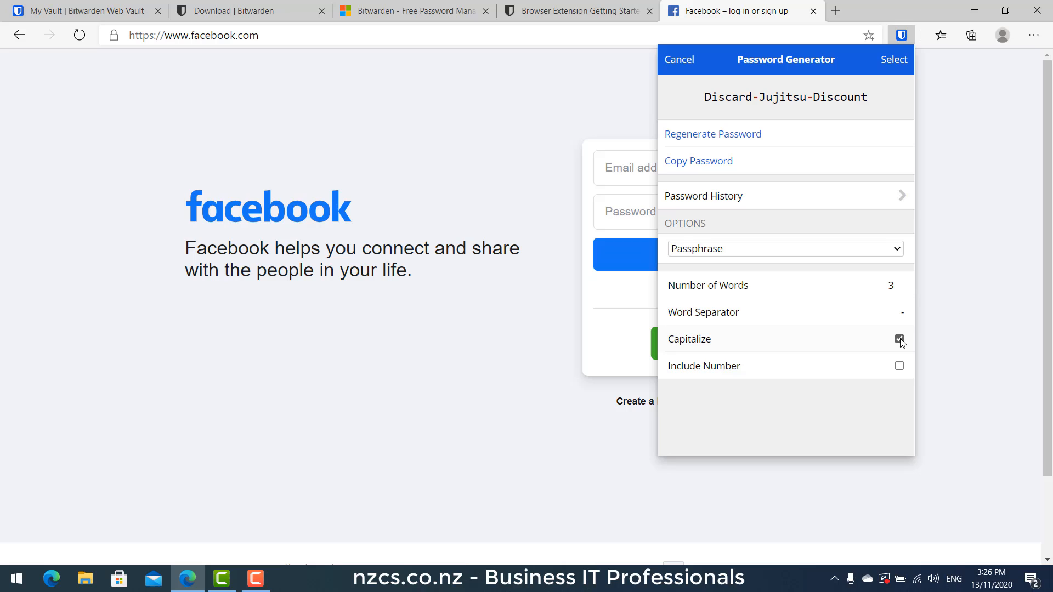
pyautogui.click(899, 366)
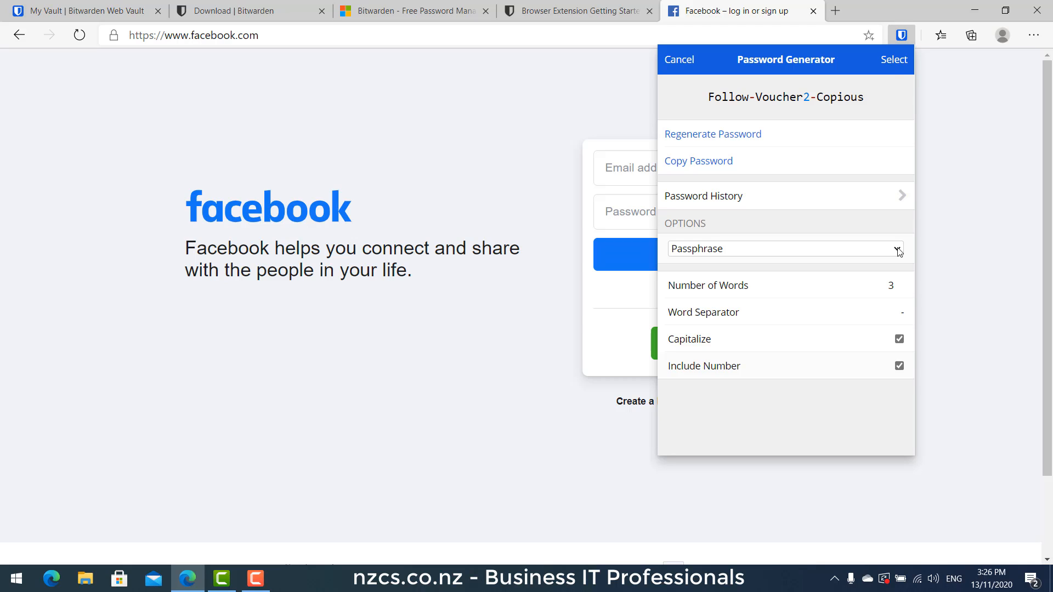
pyautogui.click(897, 62)
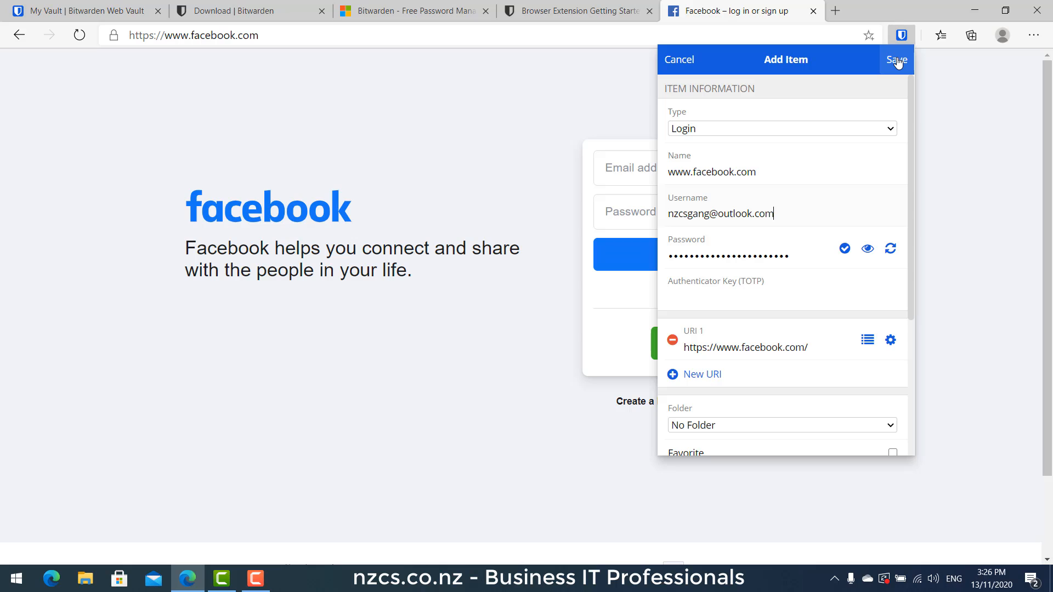
# Save the Facebook login, then reopen the extension and return to the Facebook tab to confirm it's listed.
pyautogui.click(897, 61)
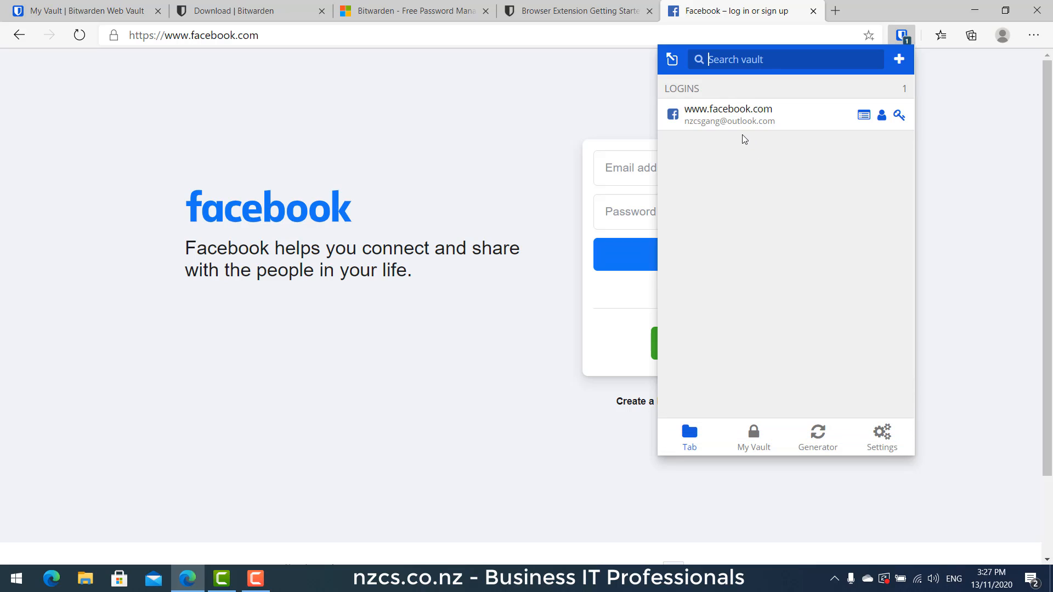
pyautogui.click(952, 125)
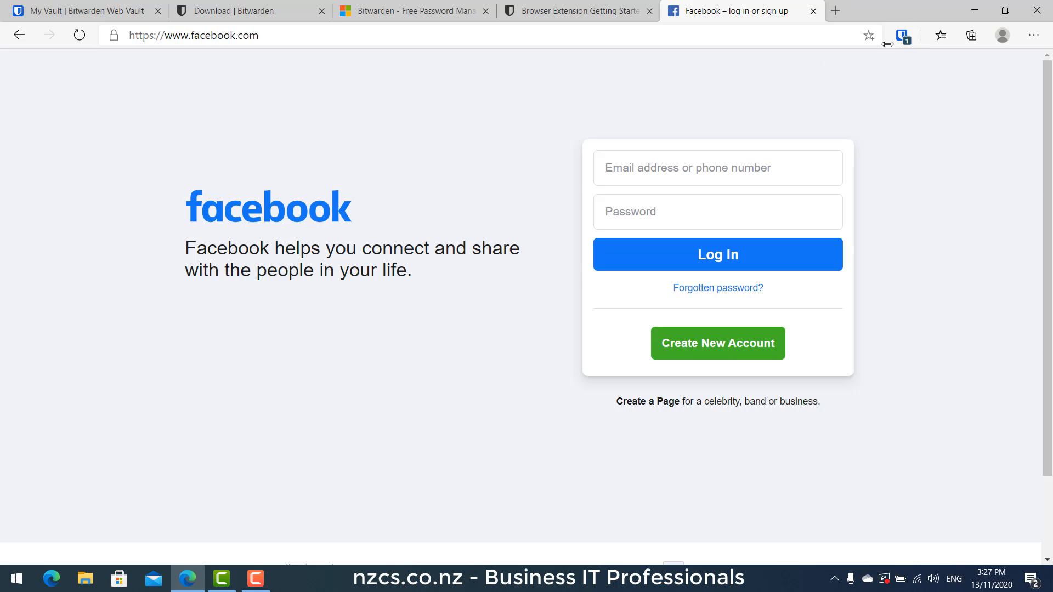
pyautogui.click(902, 37)
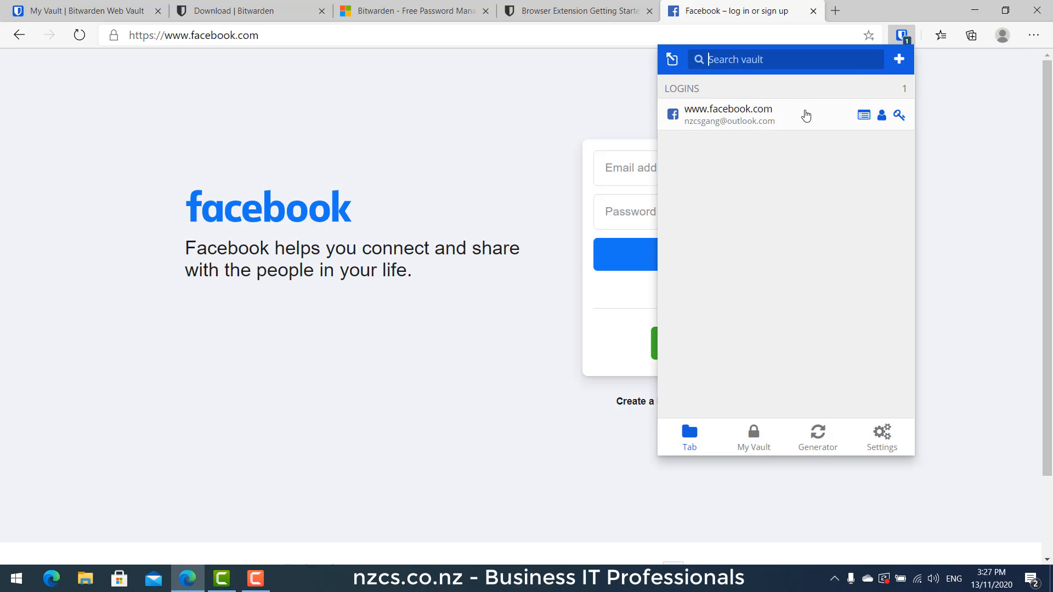
pyautogui.click(977, 182)
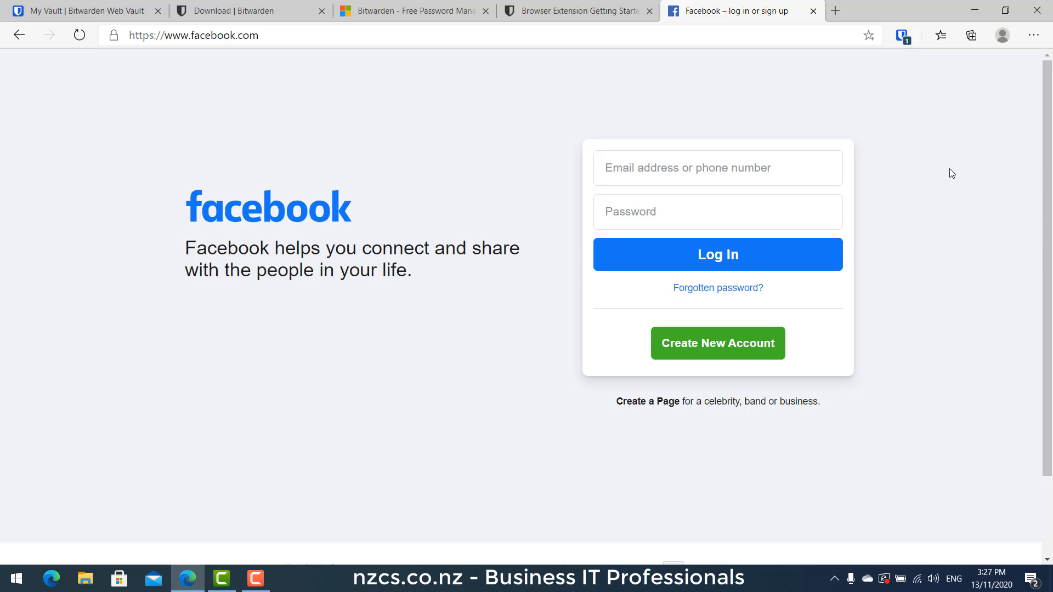
pyautogui.click(603, 13)
pyautogui.click(736, 9)
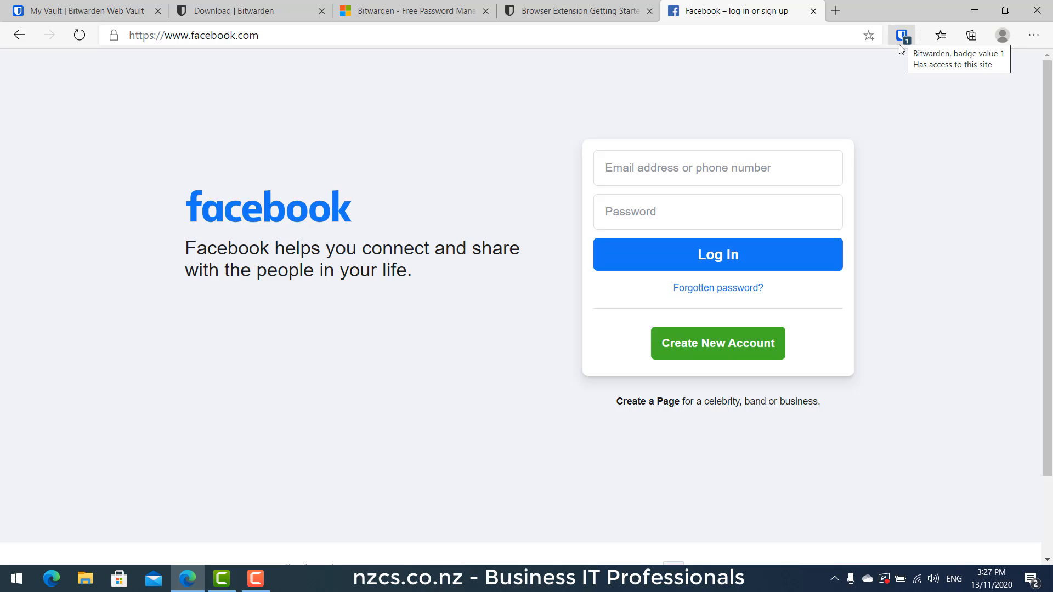
# Restart Edge and unlock the Bitwarden extension by re-entering the master password.
pyautogui.click(1037, 13)
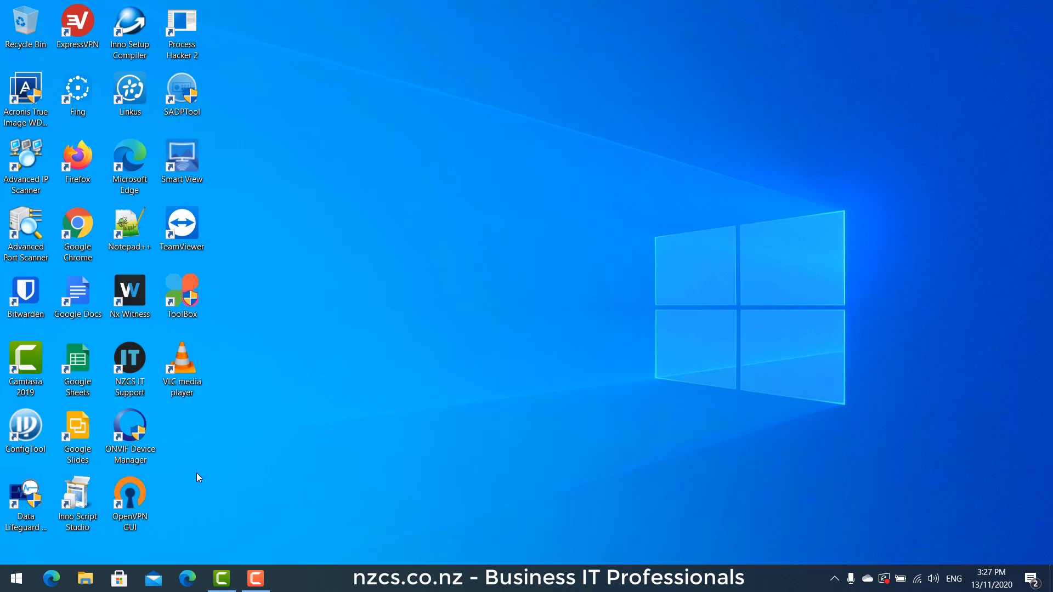
pyautogui.click(191, 578)
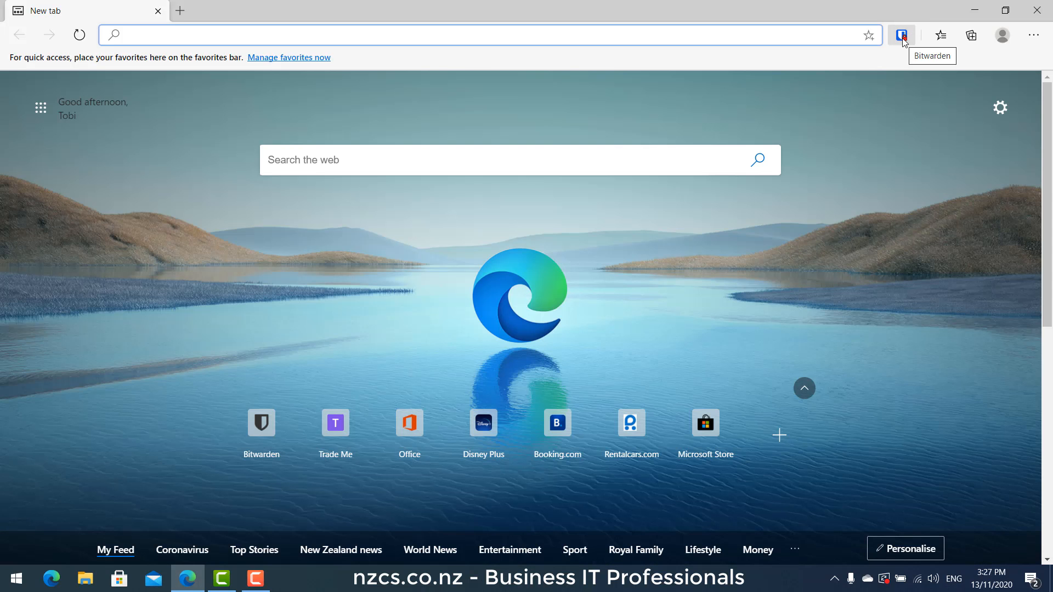
pyautogui.click(902, 35)
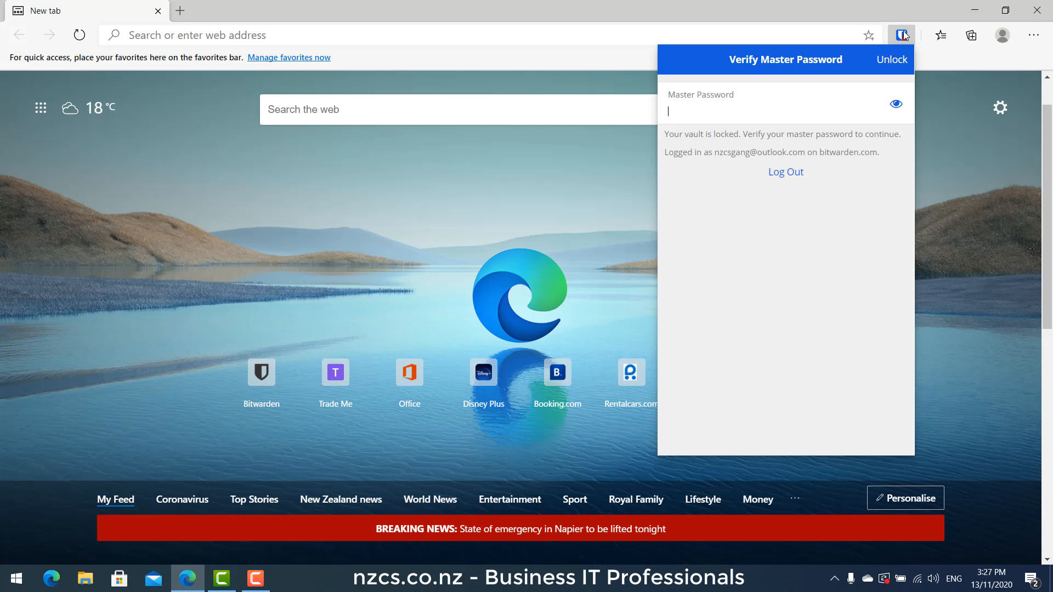
pyautogui.click(902, 35)
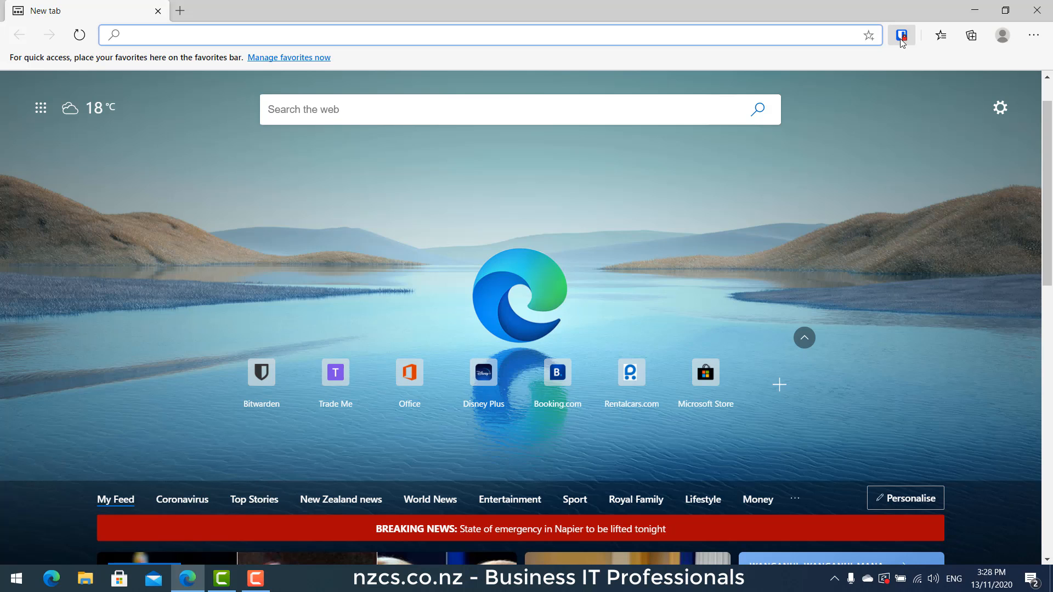
pyautogui.click(902, 37)
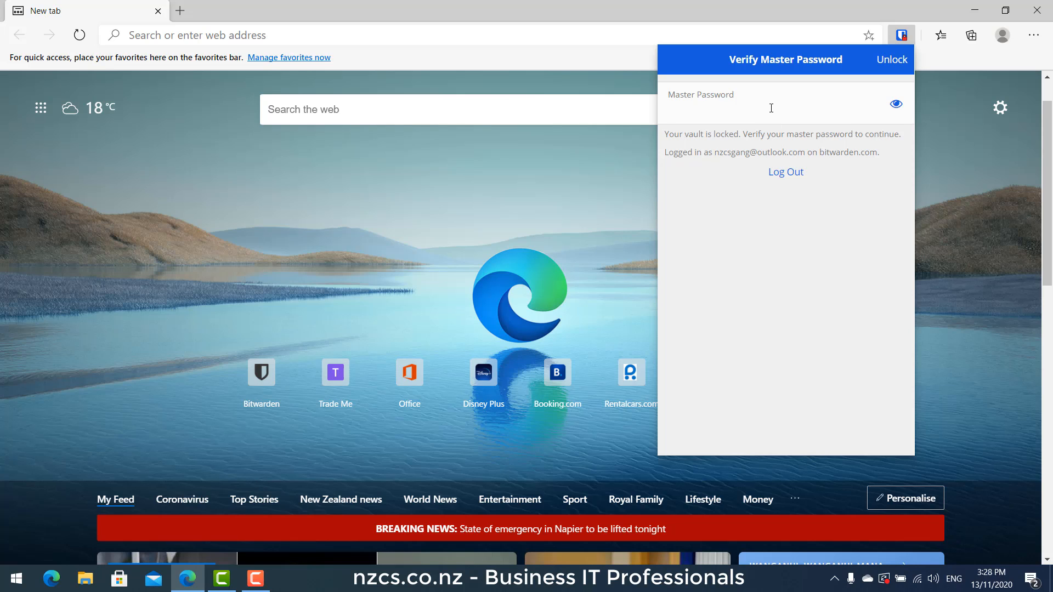
pyautogui.write('•••')
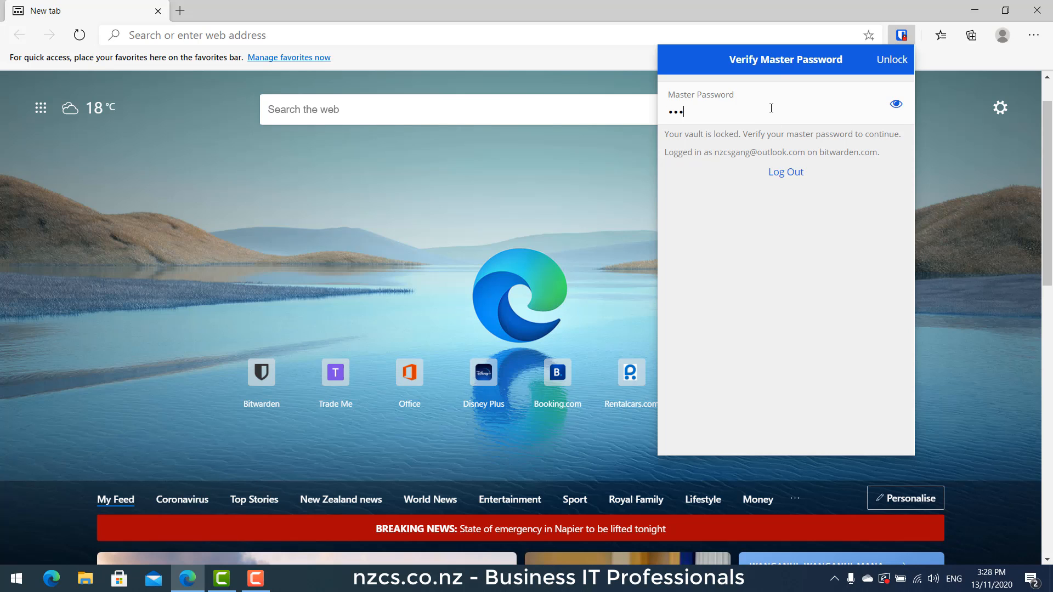
pyautogui.write('•••••••')
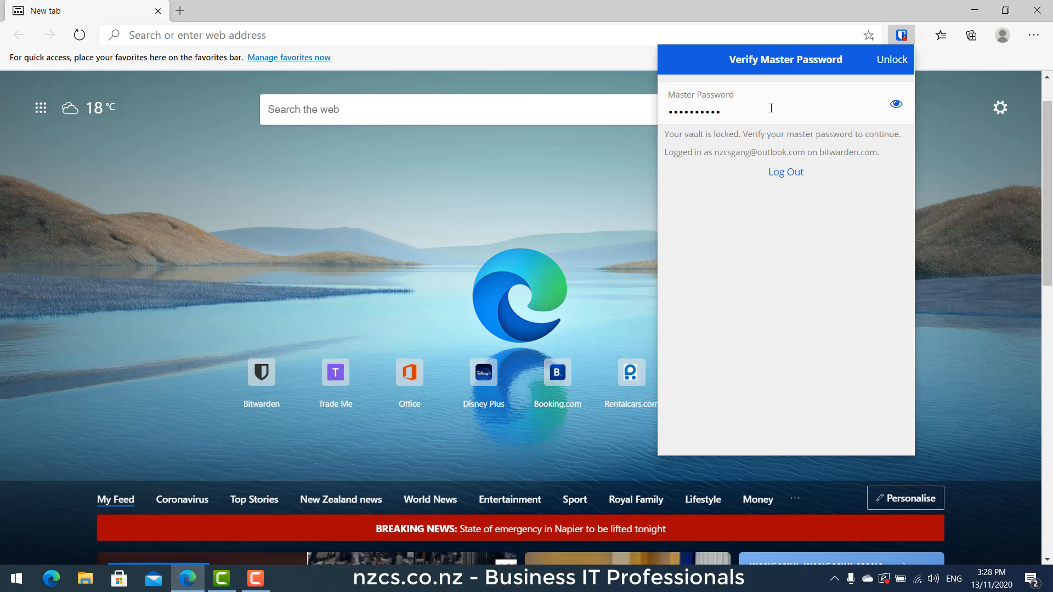
pyautogui.write('••••')
pyautogui.press('Return')
pyautogui.moveTo(771, 111); pyautogui.dragTo(654, 119)
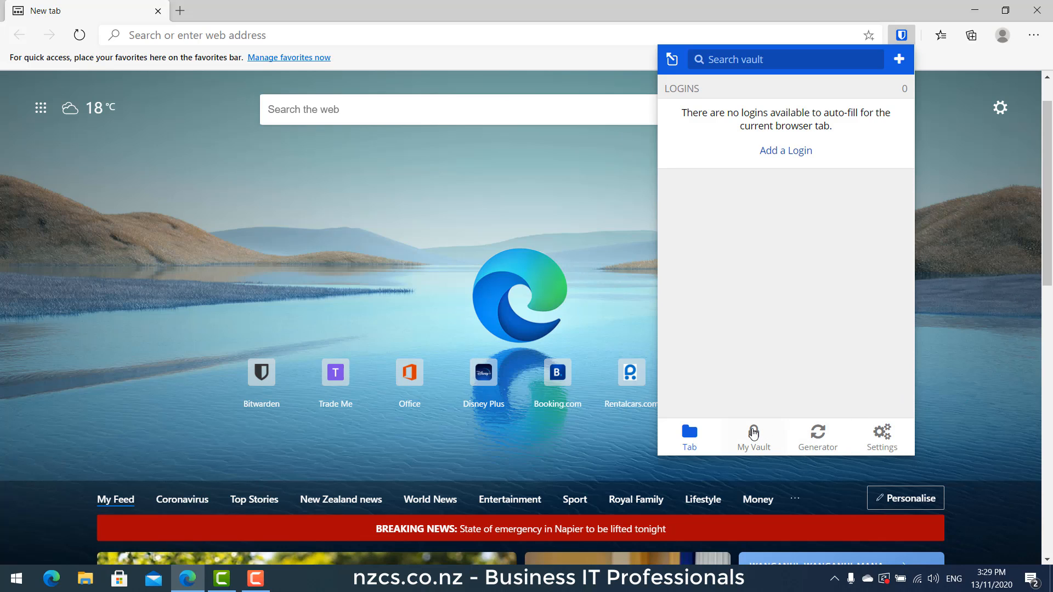
# Show all vault items, then start a new Card item and cancel it unsaved.
pyautogui.click(754, 433)
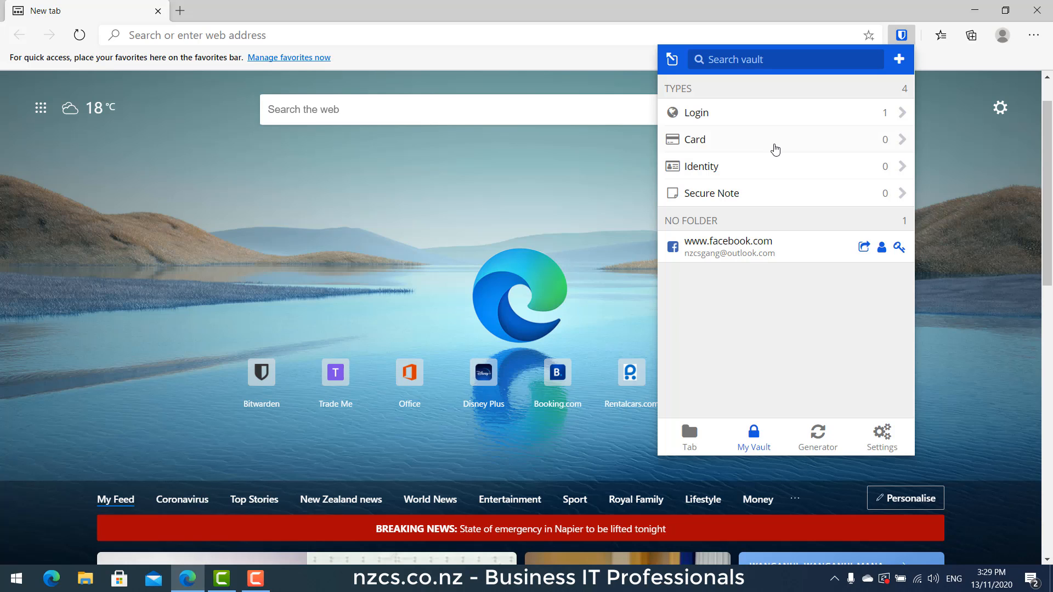
pyautogui.click(775, 148)
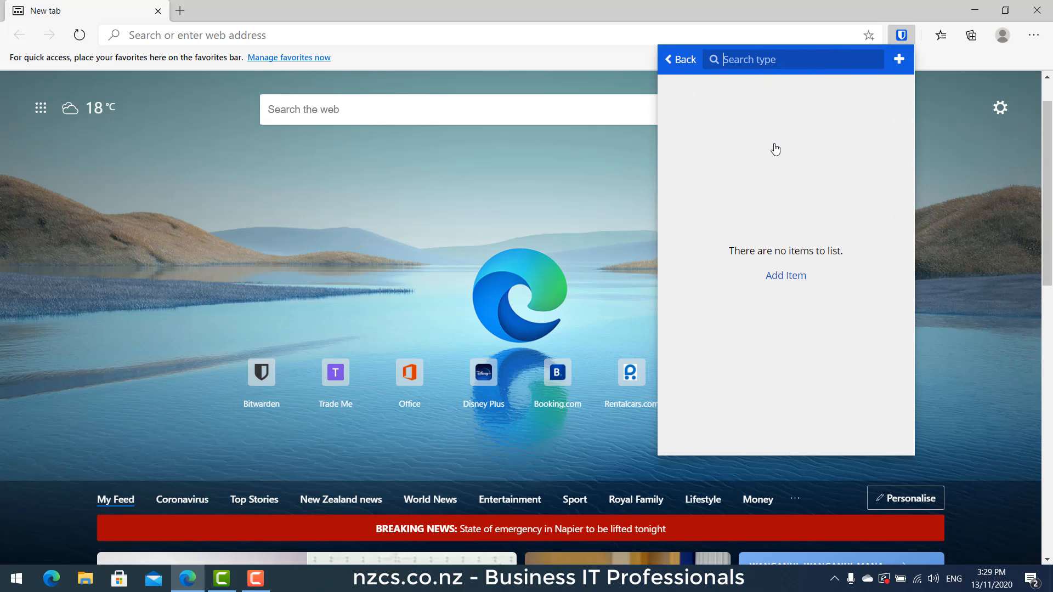
pyautogui.click(793, 277)
pyautogui.scroll(-5, 791, 241)
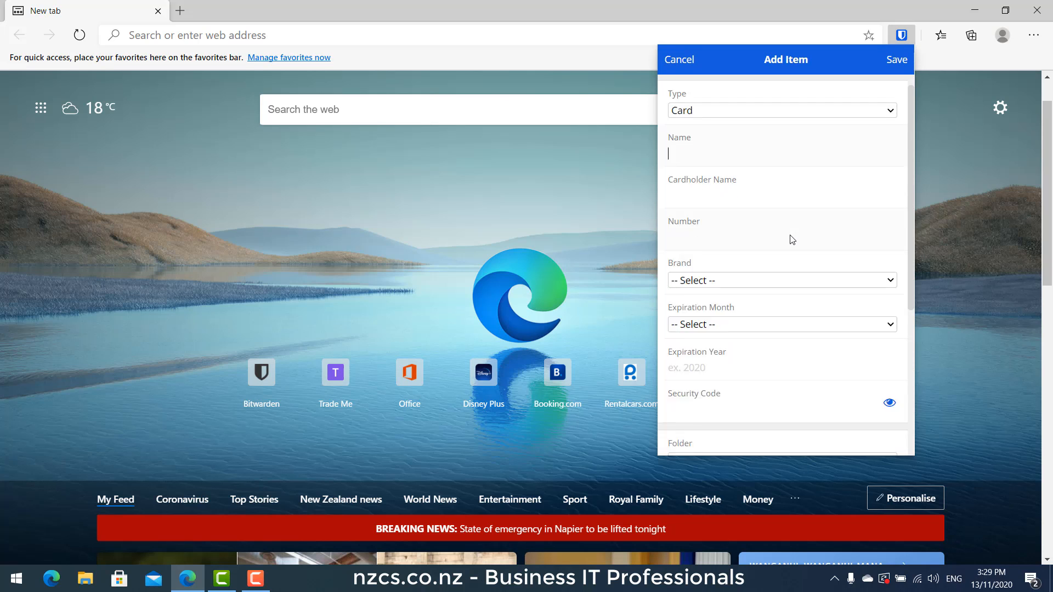
pyautogui.scroll(5, 791, 241)
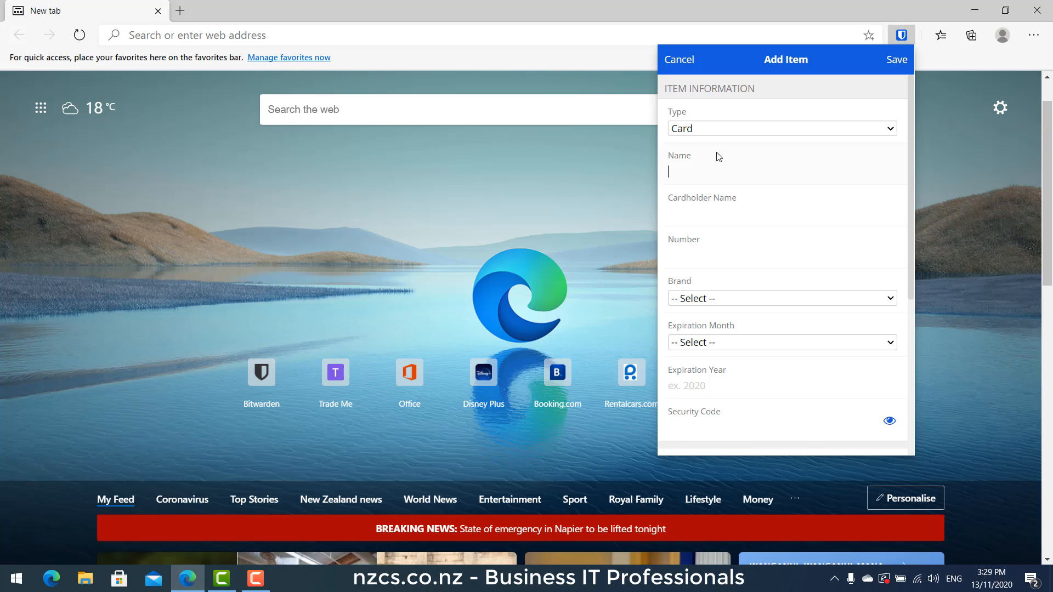
pyautogui.click(676, 65)
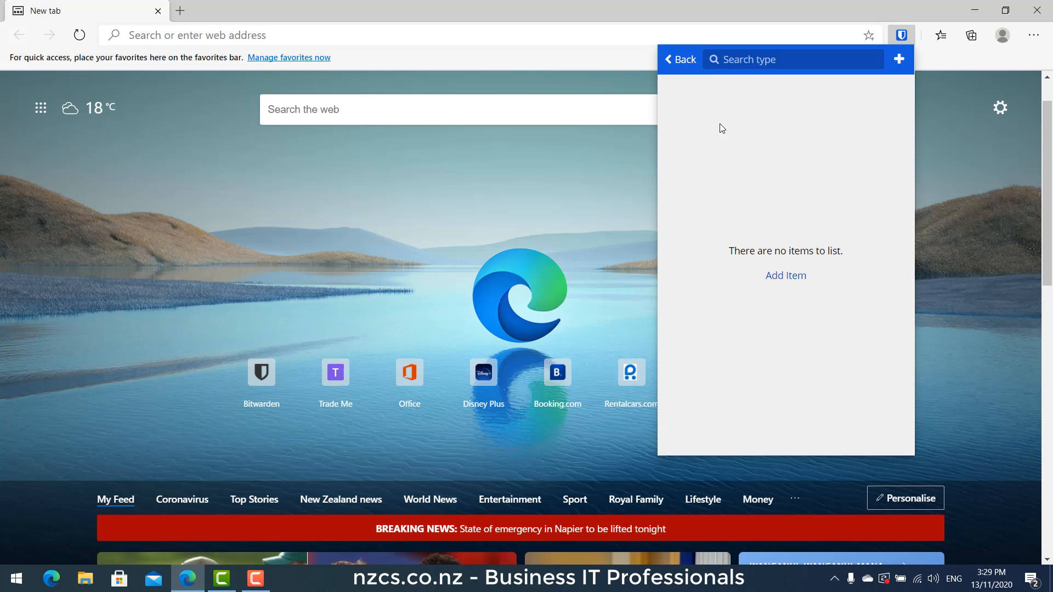
pyautogui.click(680, 59)
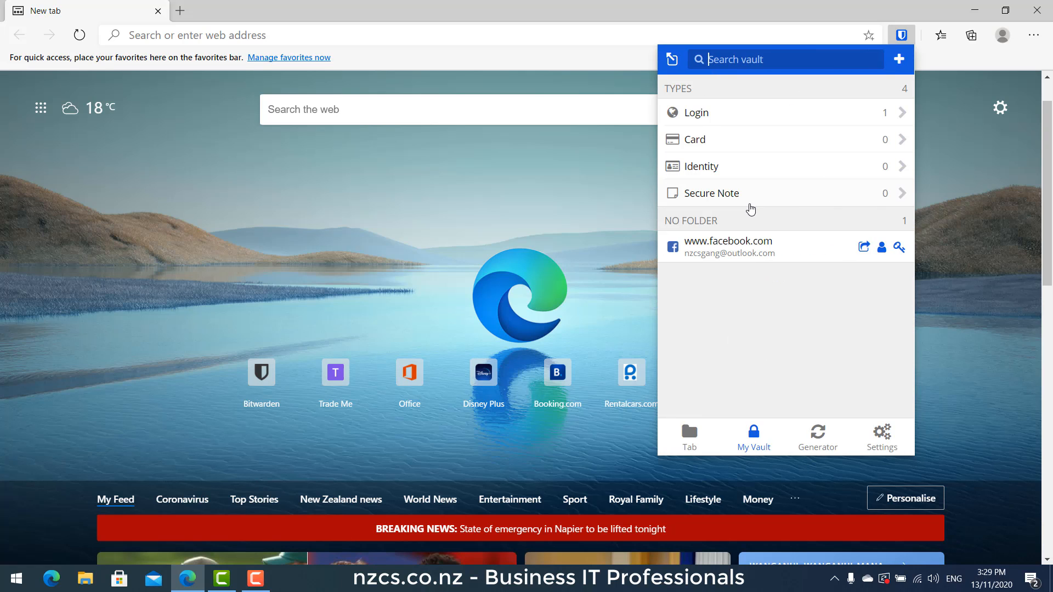
# Start a new Identity item, look through its fields, and cancel without saving.
pyautogui.click(785, 169)
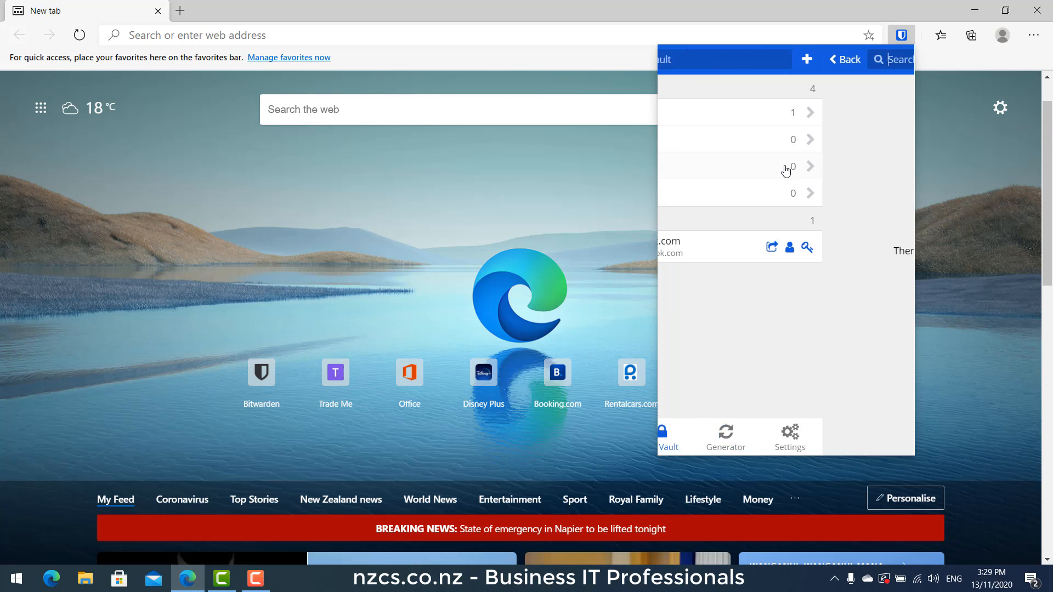
pyautogui.click(784, 277)
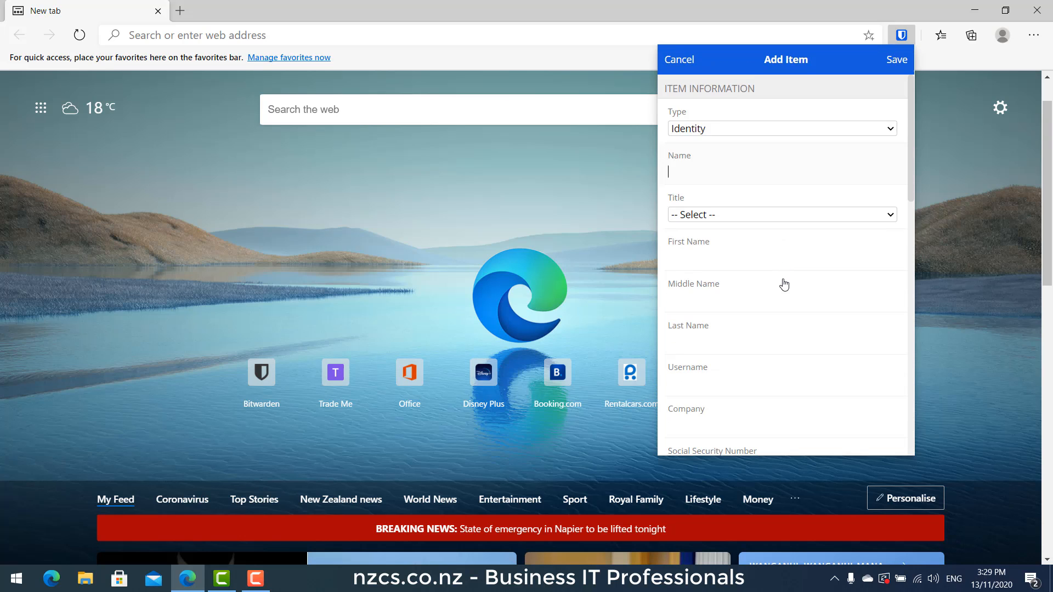
pyautogui.scroll(-5, 784, 284)
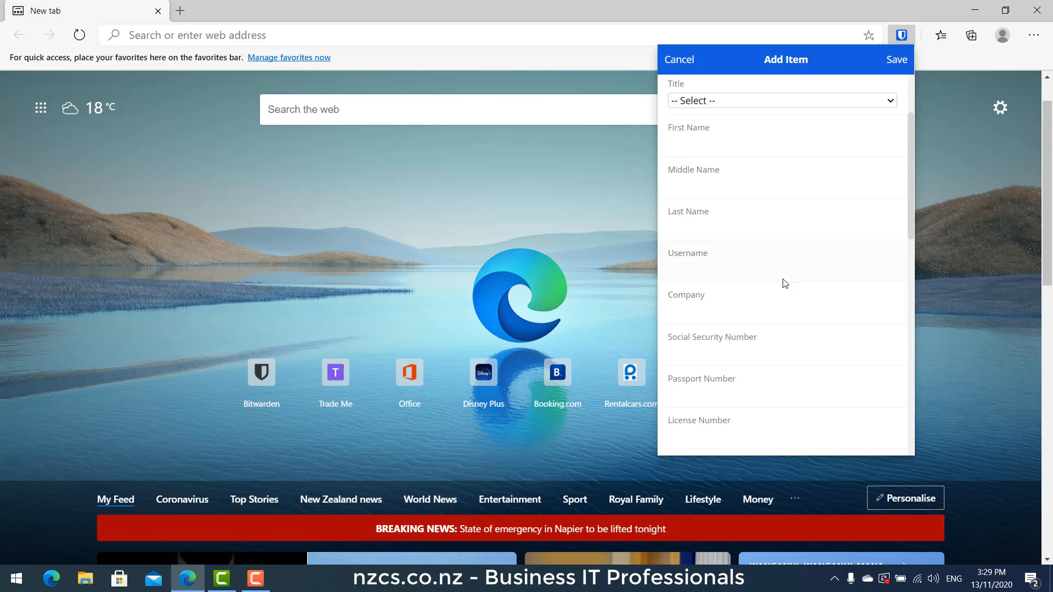
pyautogui.scroll(5, 784, 280)
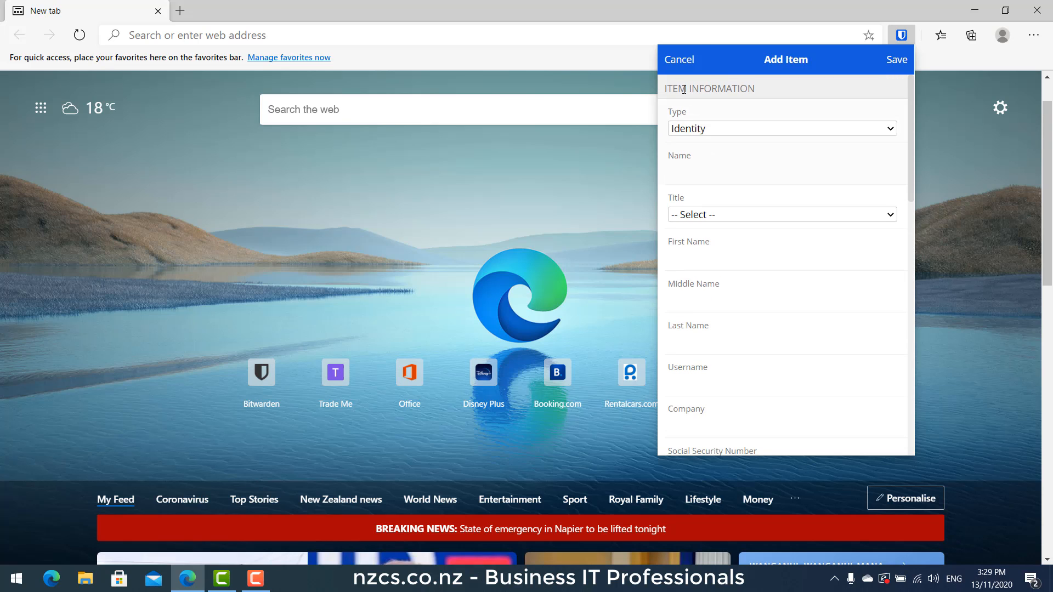
pyautogui.click(679, 60)
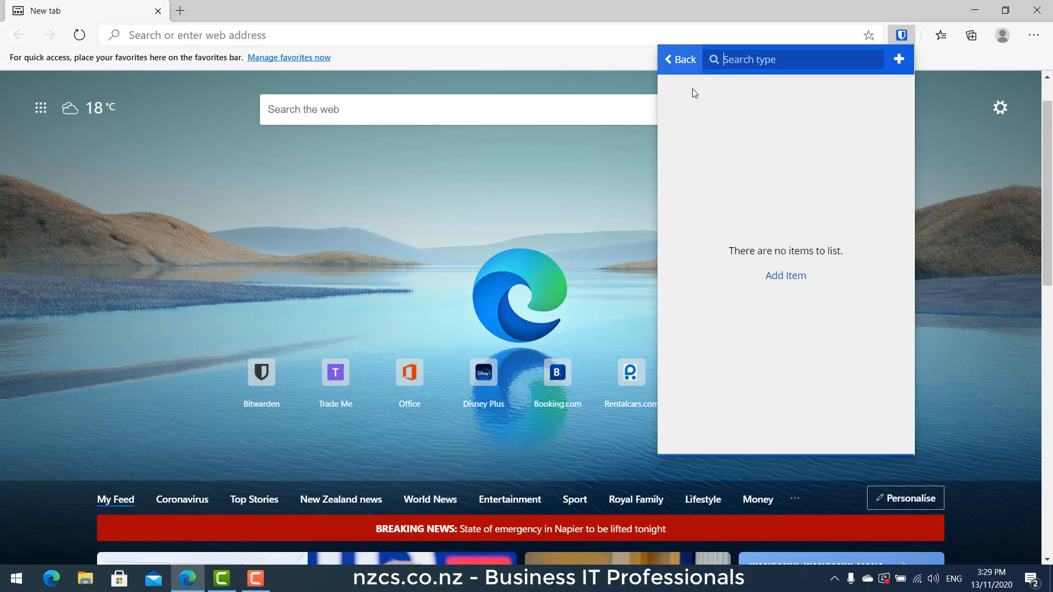
pyautogui.click(679, 59)
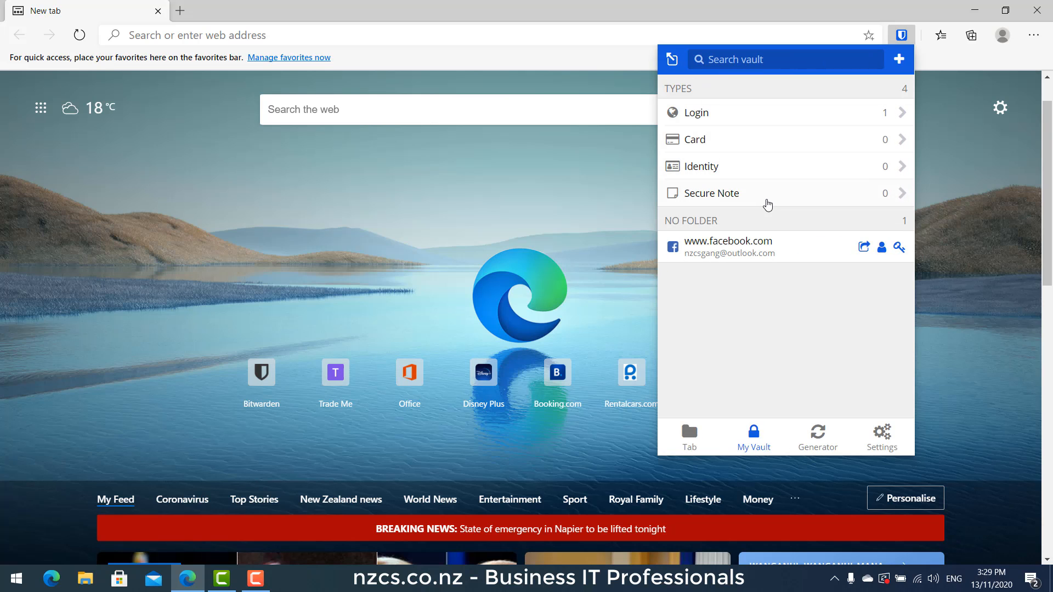
# Start a new Secure Note and cancel it, returning to the vault overview.
pyautogui.click(769, 196)
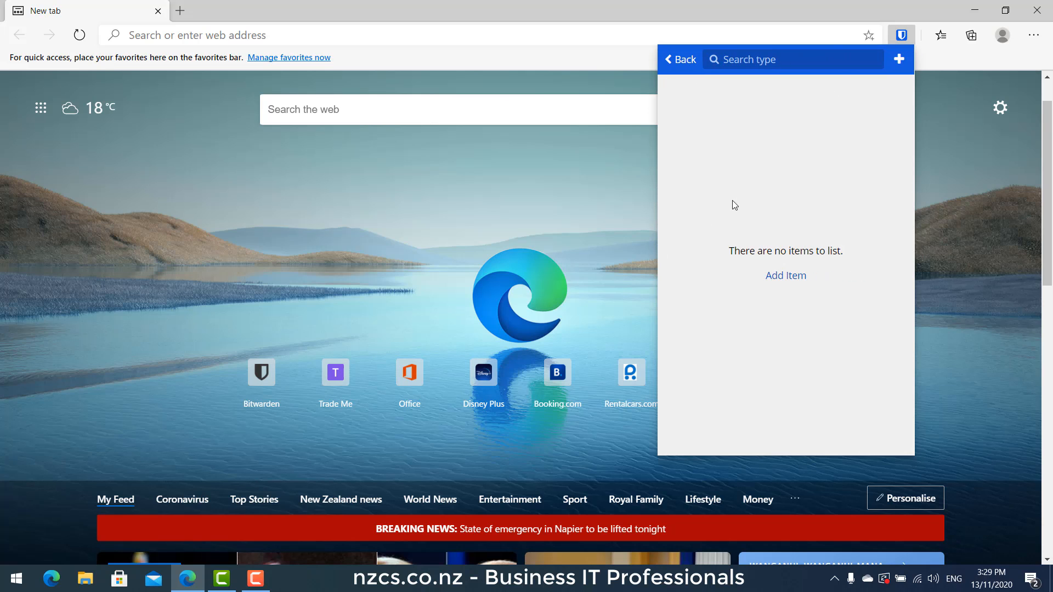
pyautogui.click(785, 276)
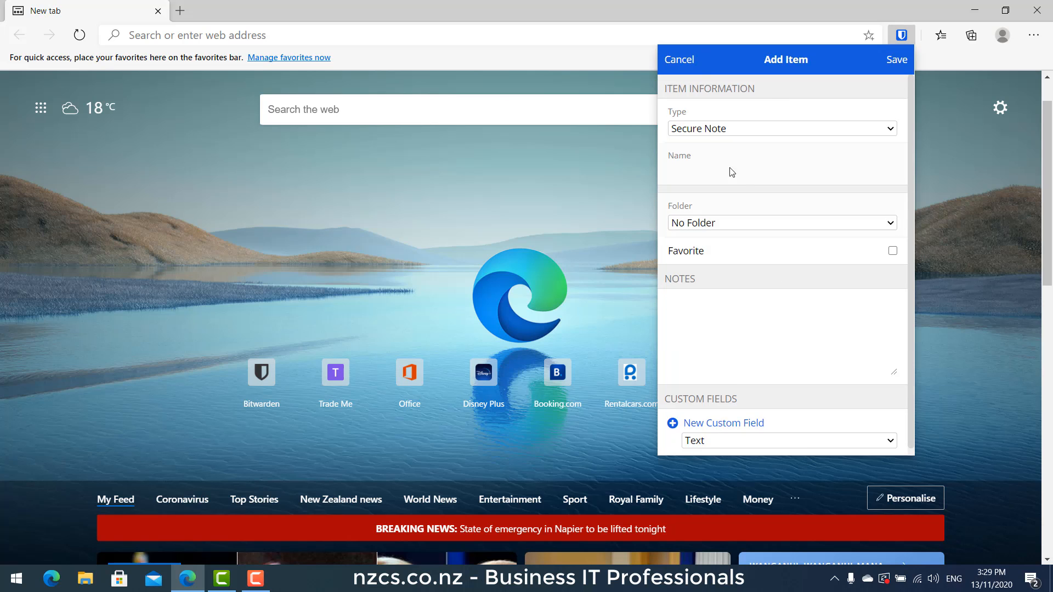
pyautogui.click(679, 61)
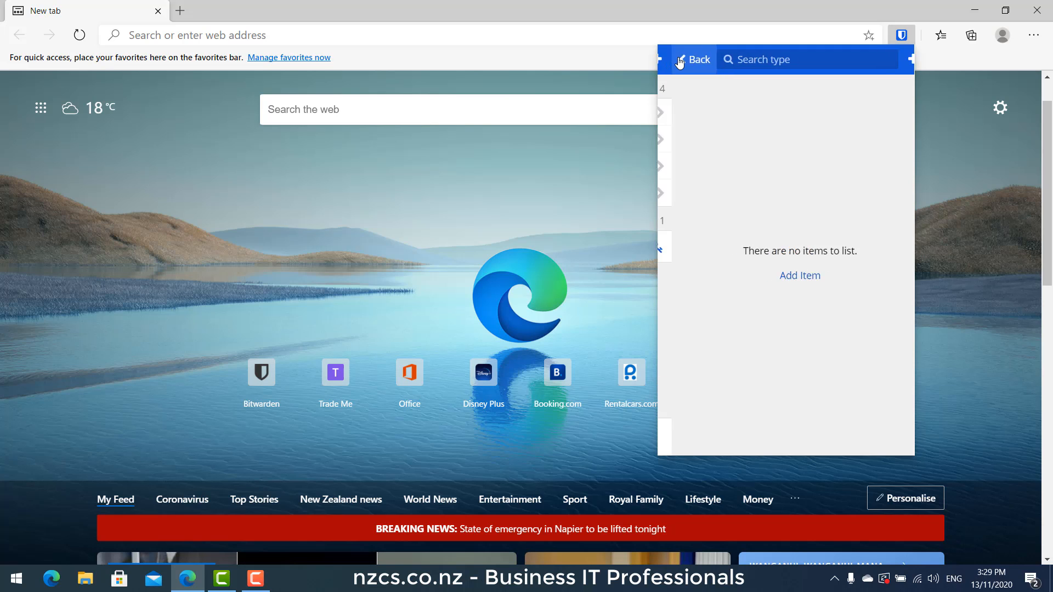
pyautogui.click(675, 59)
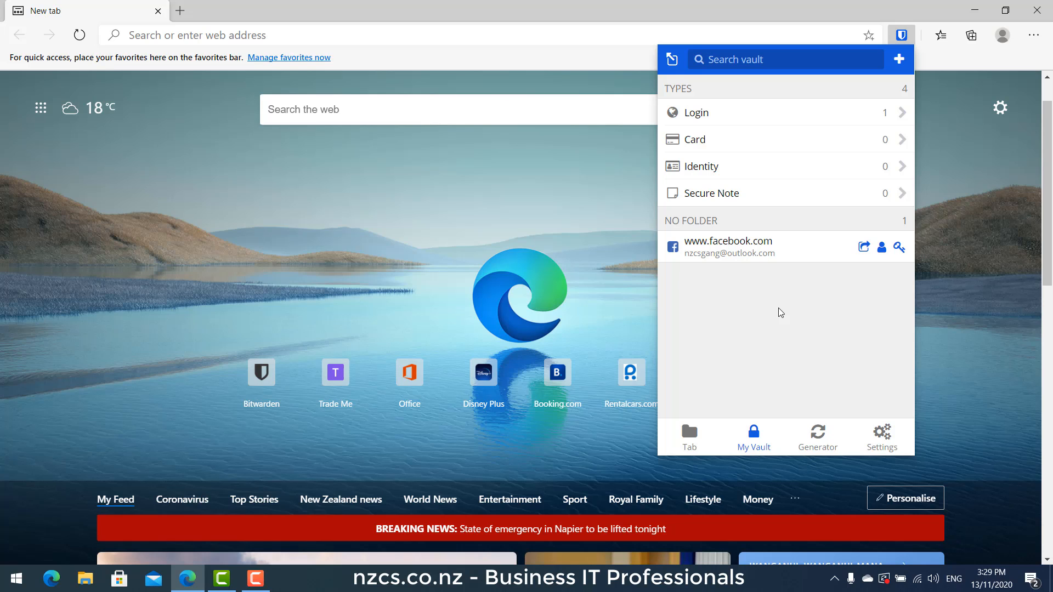
# Open facebook.com in a new tab, auto-fill the saved login, then close that tab.
pyautogui.click(180, 11)
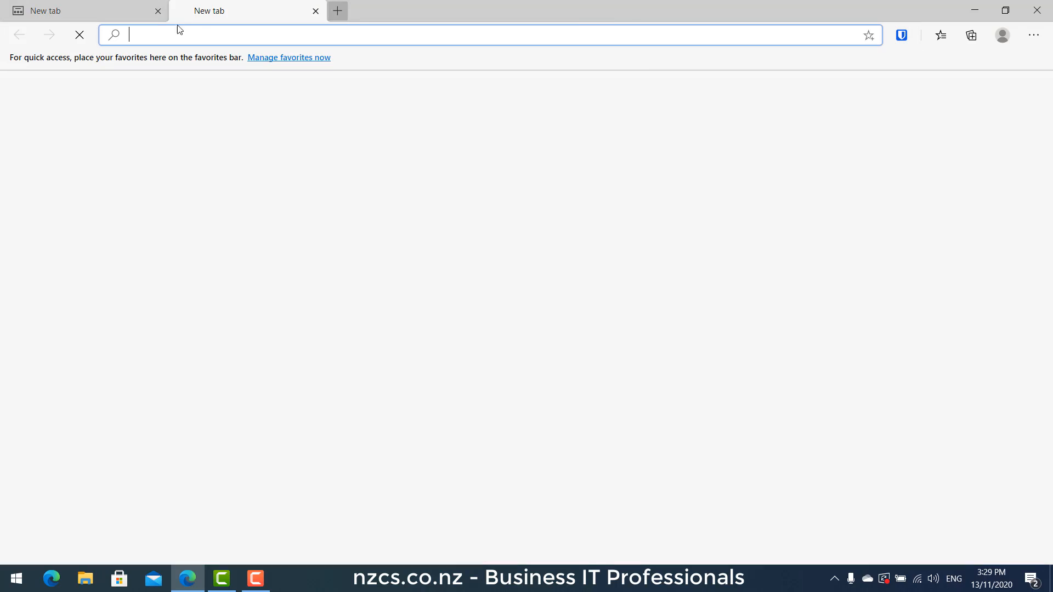
pyautogui.write('facebook')
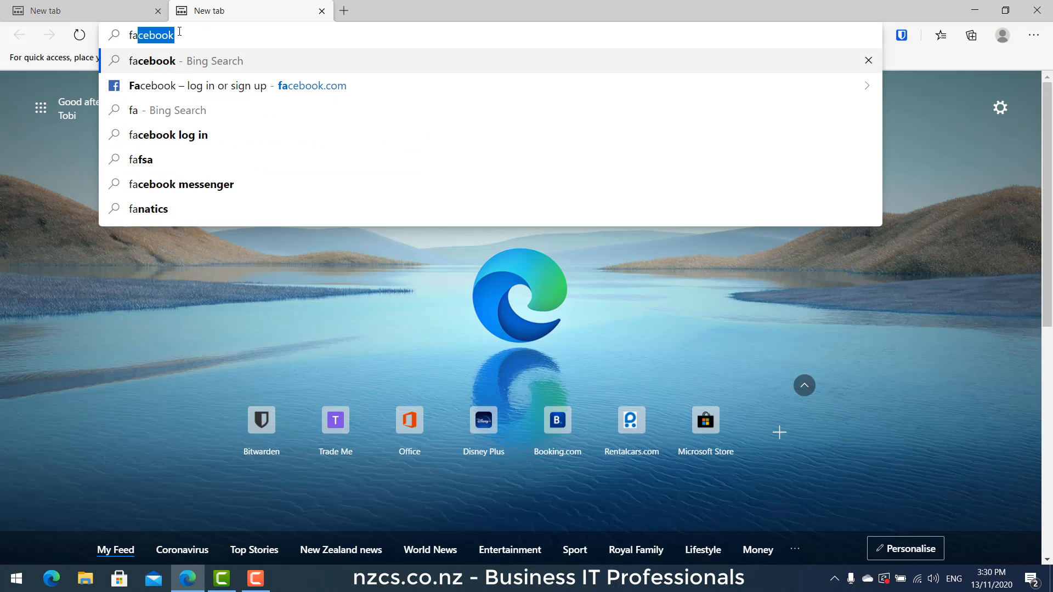
pyautogui.press('Return')
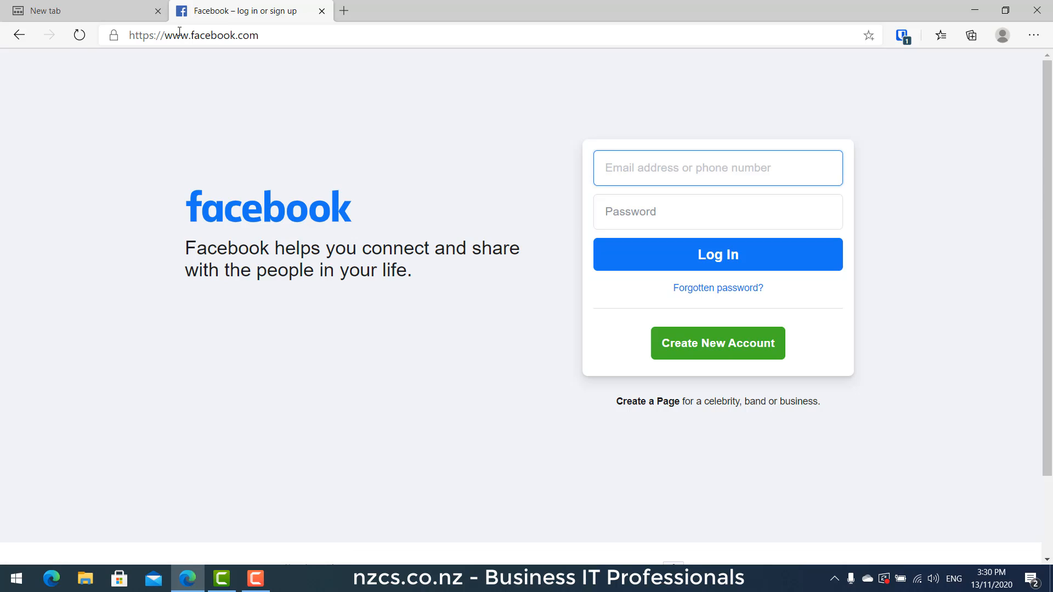
pyautogui.click(902, 37)
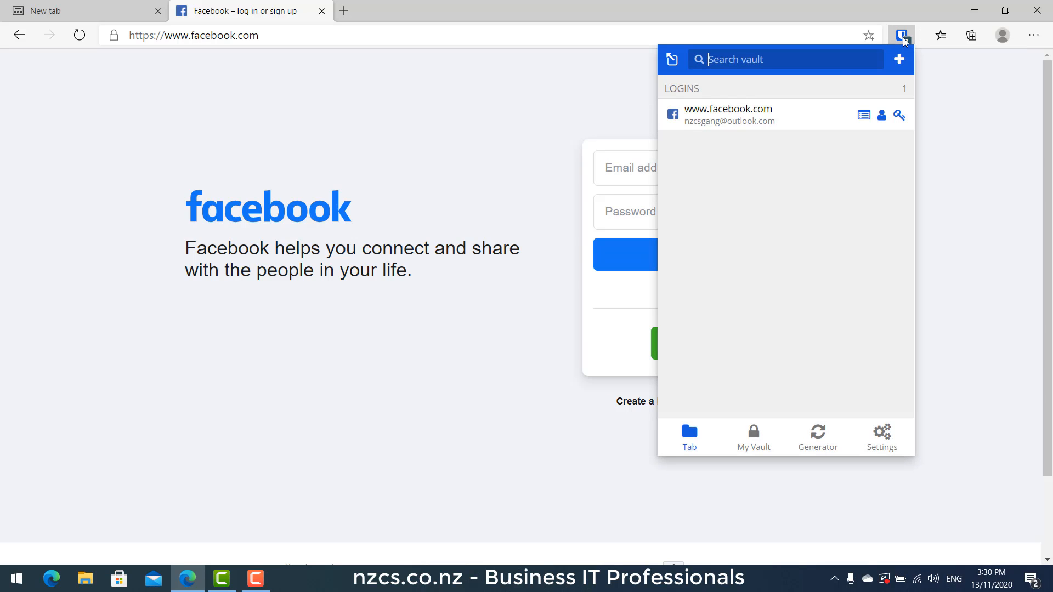
pyautogui.click(790, 117)
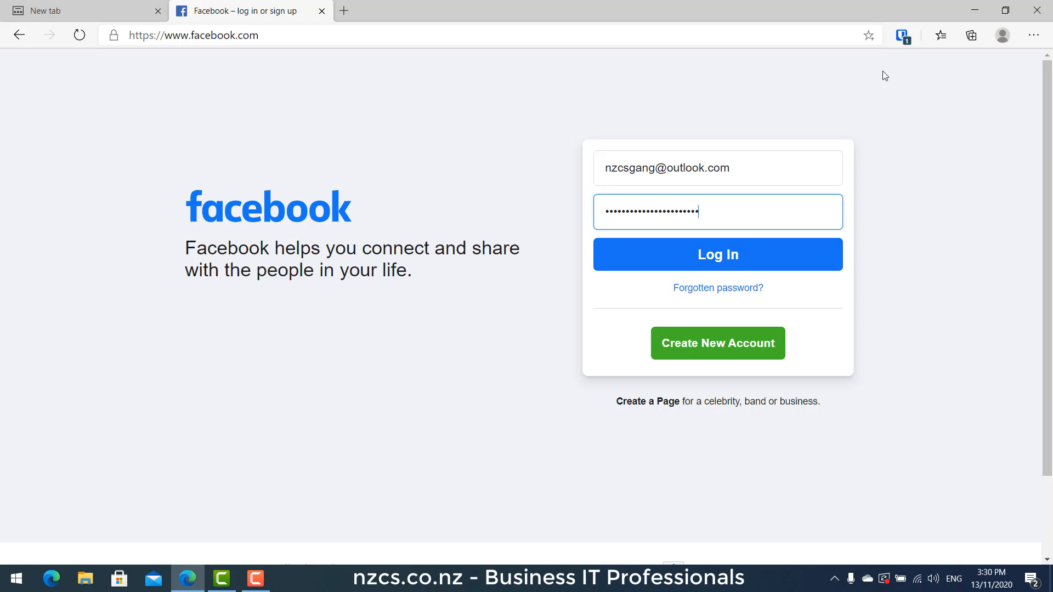
pyautogui.click(322, 12)
pyautogui.click(902, 36)
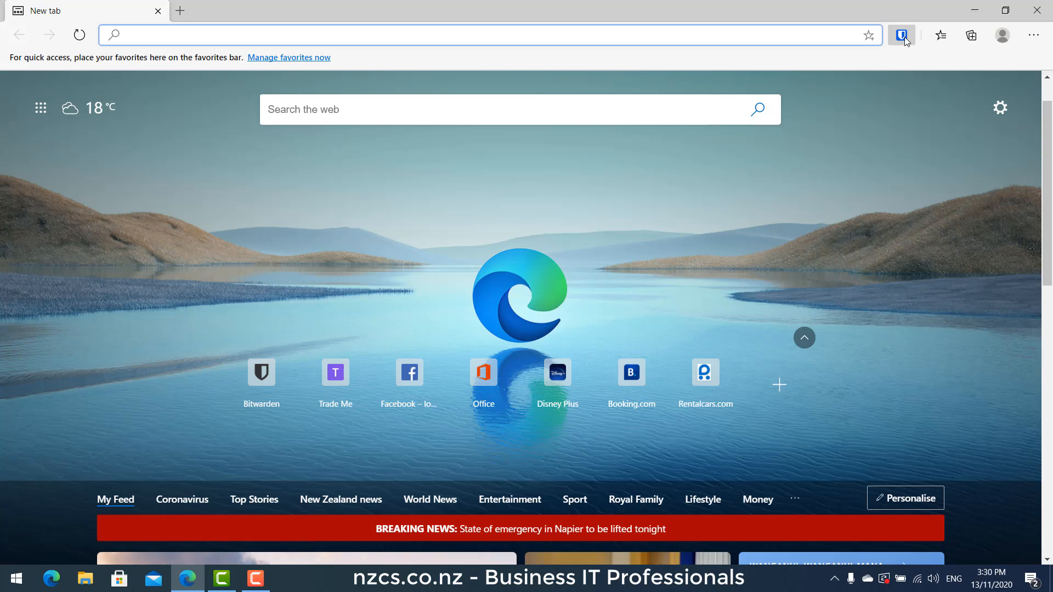
pyautogui.click(776, 451)
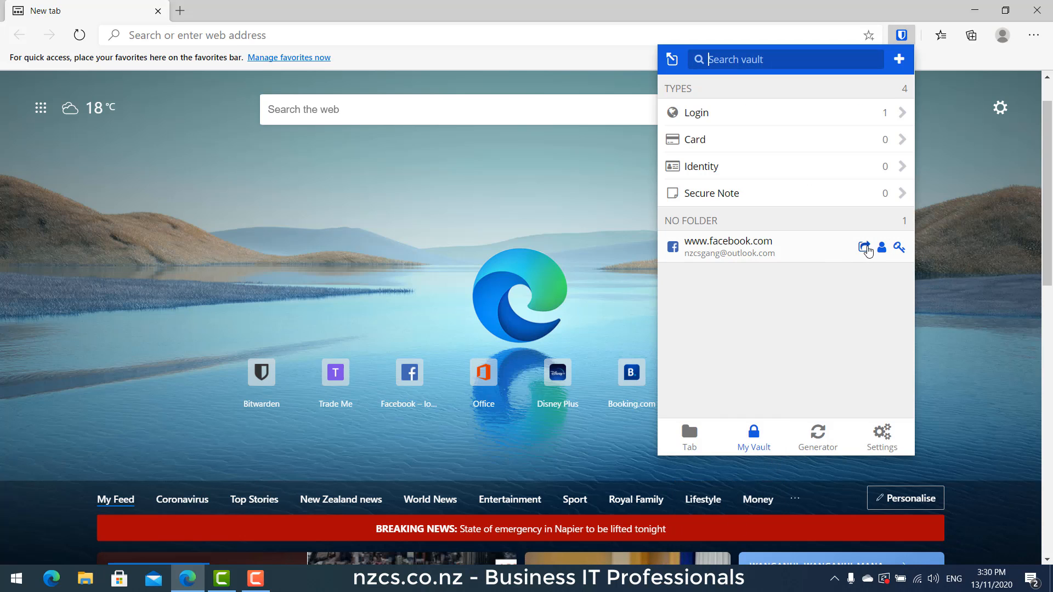
pyautogui.click(864, 247)
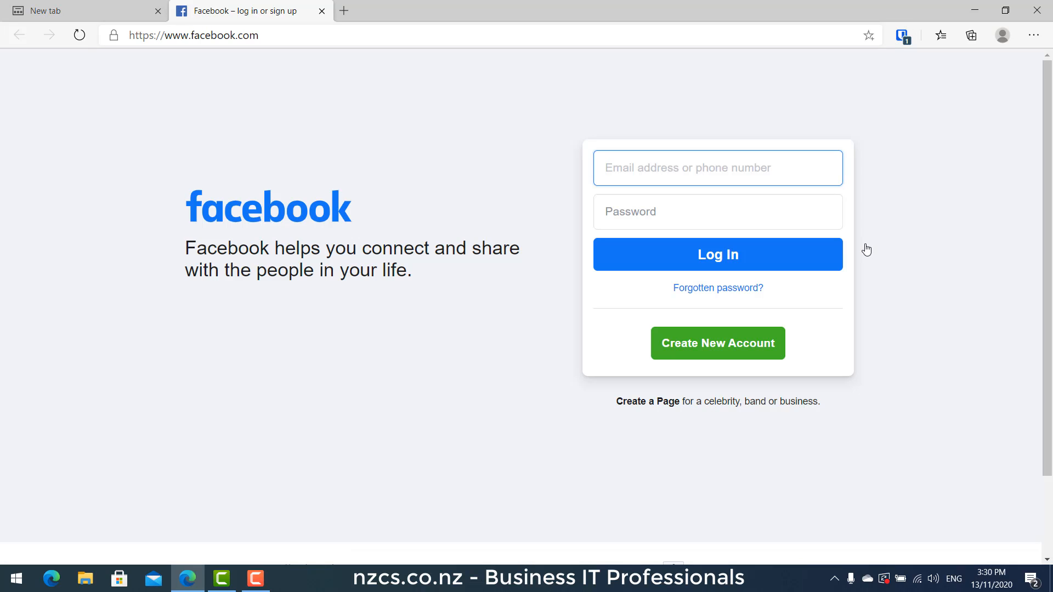
pyautogui.click(908, 34)
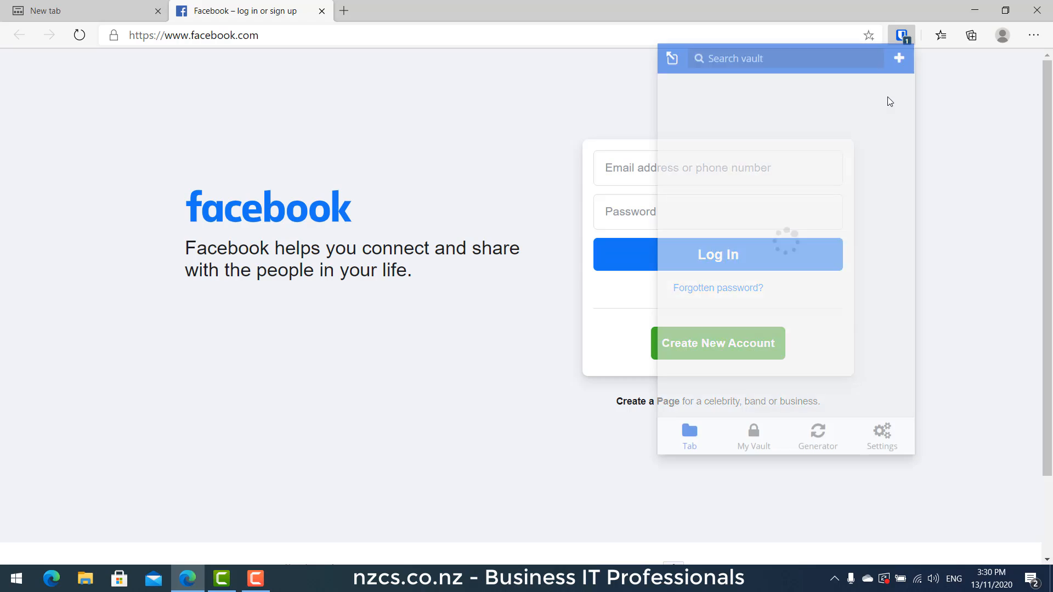
# Auto-fill the Facebook login, then view bitwarden.com's business plans: Free Organization, Teams, Enterprise.
pyautogui.click(804, 112)
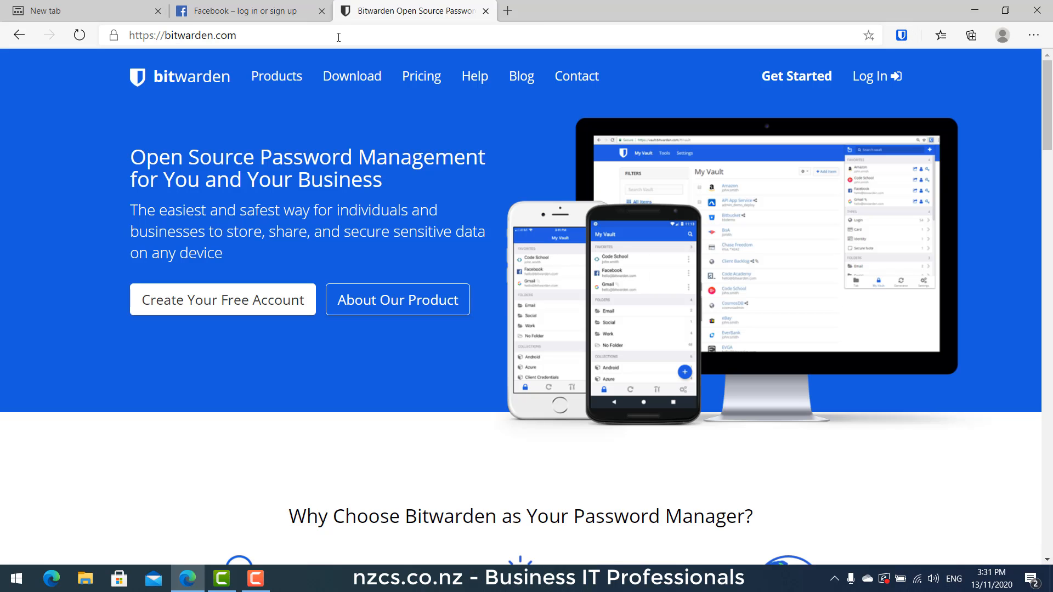
pyautogui.click(418, 80)
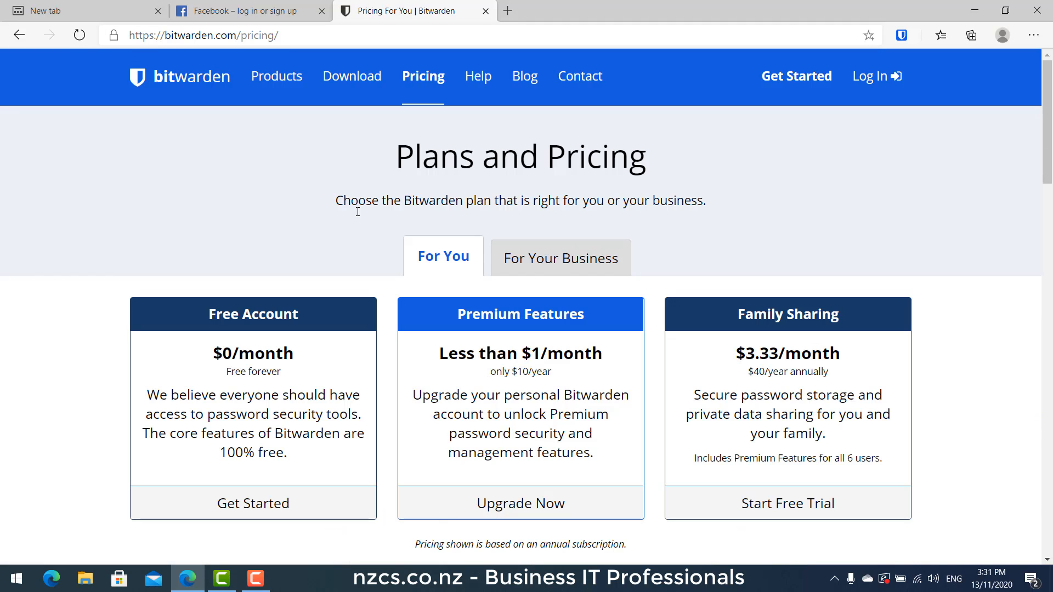
pyautogui.click(573, 263)
pyautogui.scroll(-3, 668, 254)
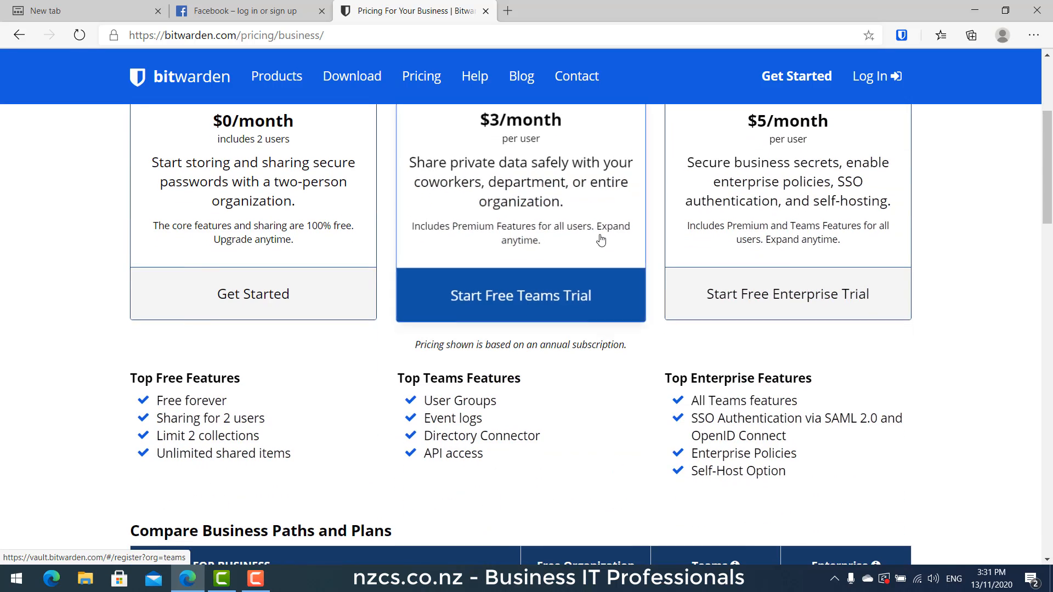